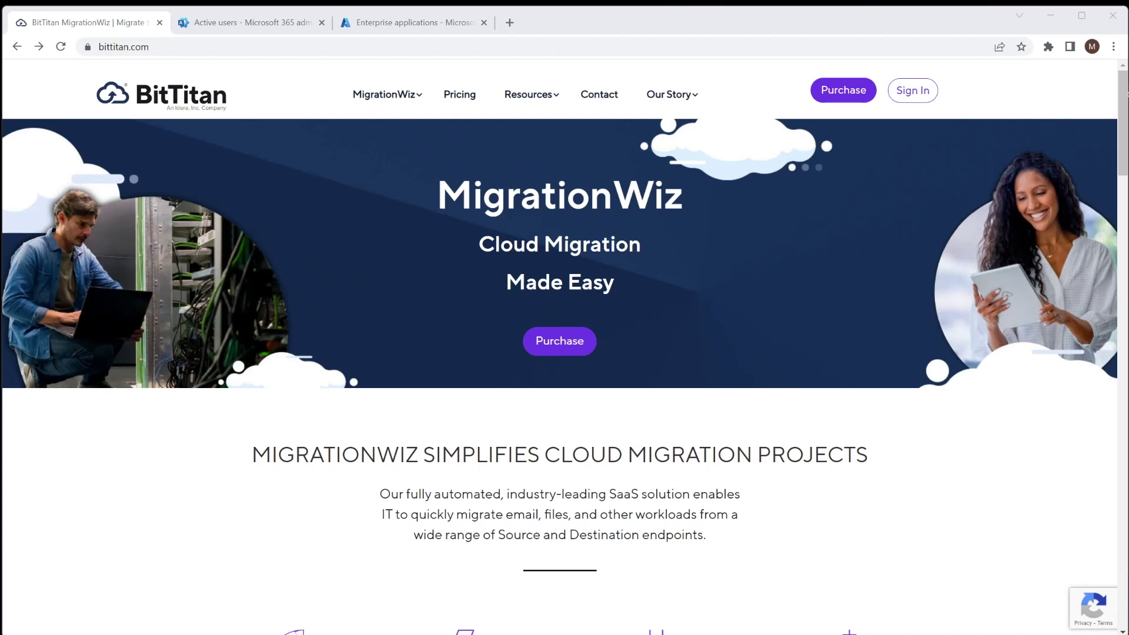
# - Go from the bittitan.com home page to the BitTitan Sign In page
pyautogui.click(913, 90)
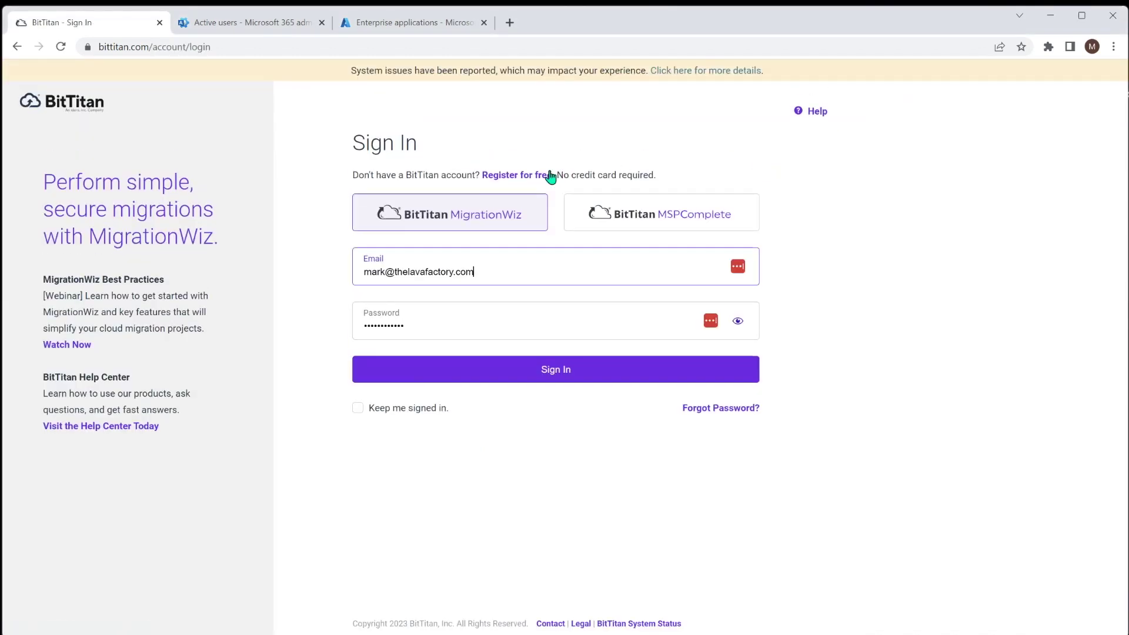
# - Sign in to MigrationWiz with the saved credentials to reach the dashboard
pyautogui.click(565, 371)
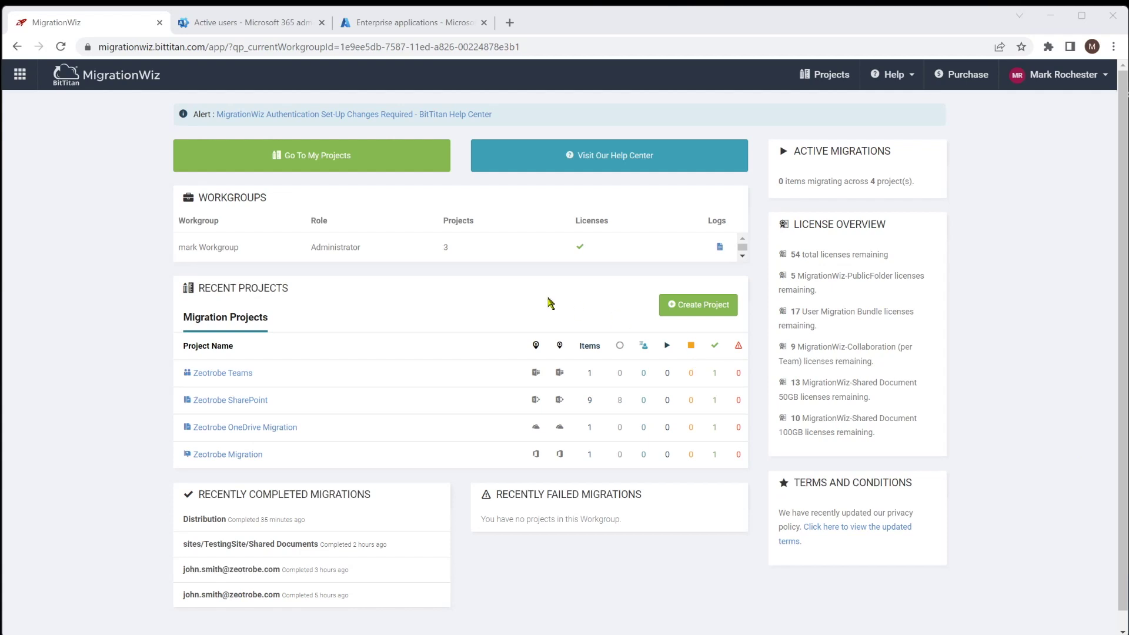
# - Start a new project from the dashboard's Create Project button
pyautogui.click(702, 307)
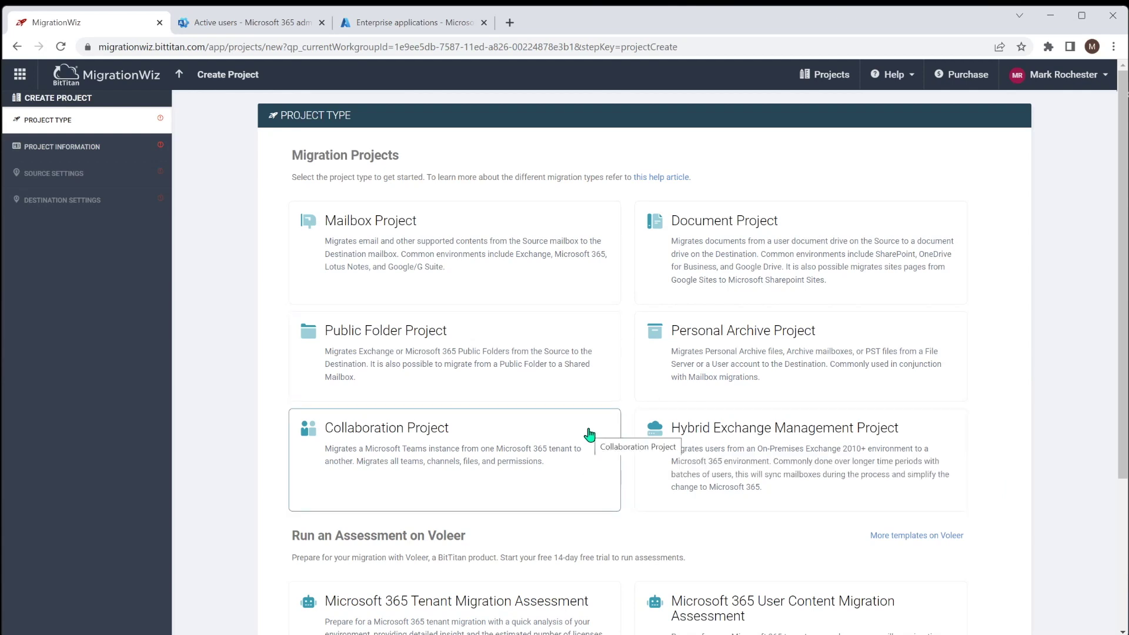
# - Create Mailbox Project 'Demo Project' with new customer Migration Test Company, then go to Source Settings
pyautogui.click(472, 227)
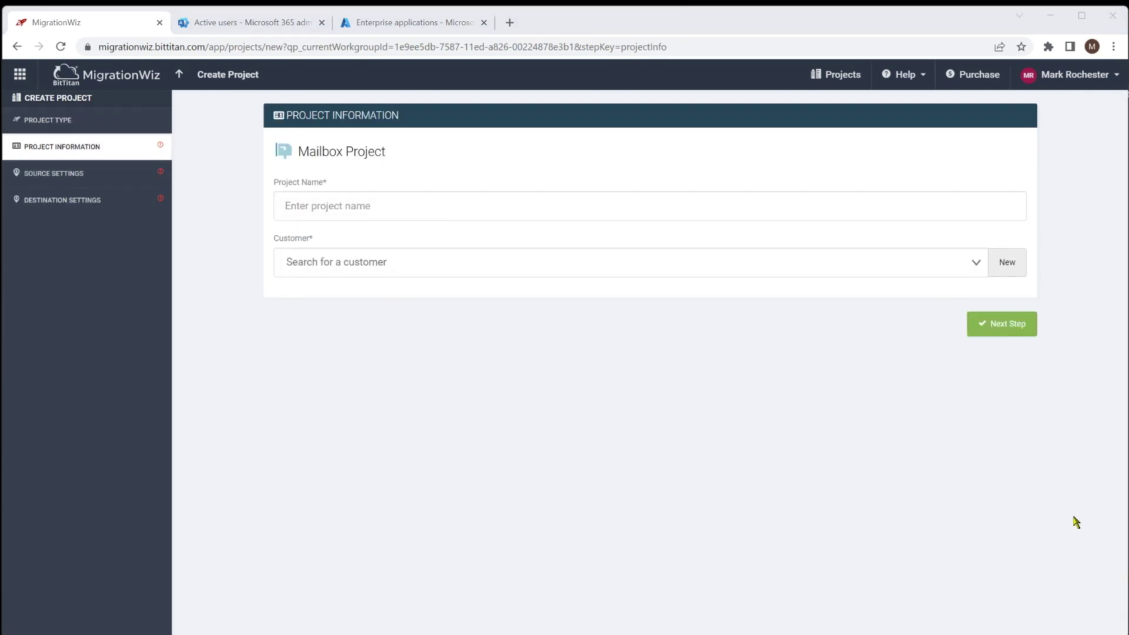
pyautogui.write('Demo Project')
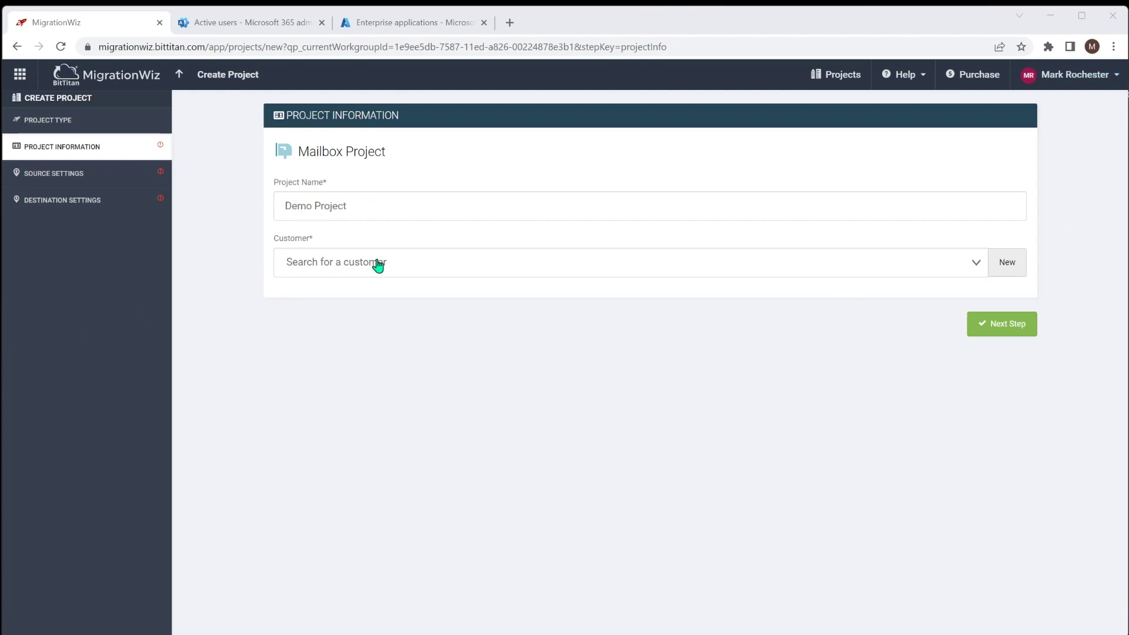
pyautogui.click(391, 262)
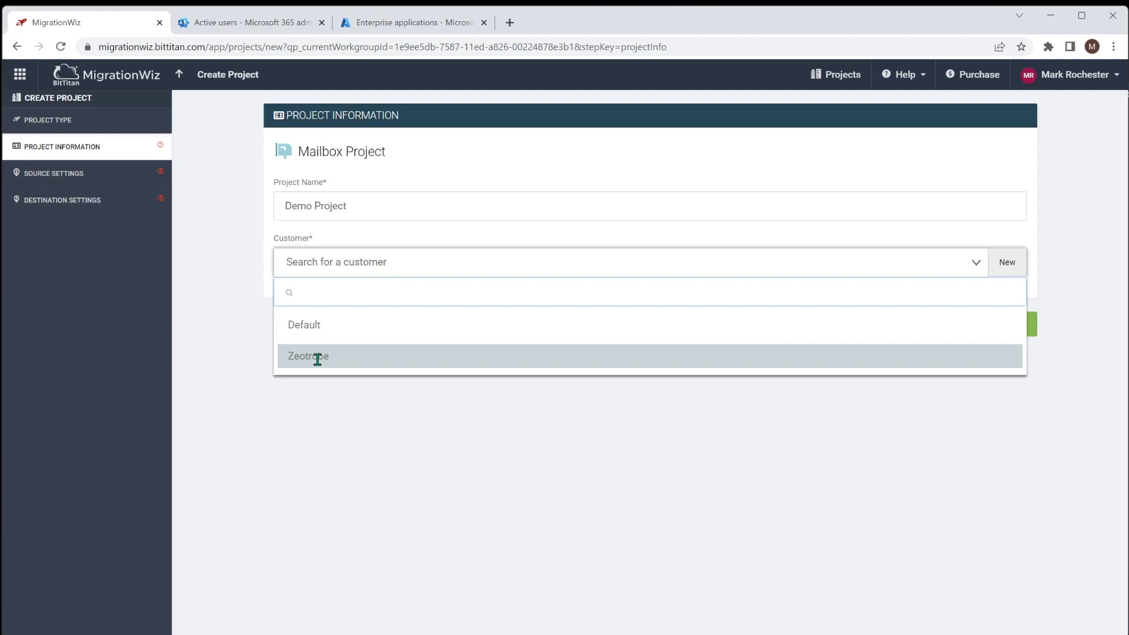
pyautogui.click(1017, 263)
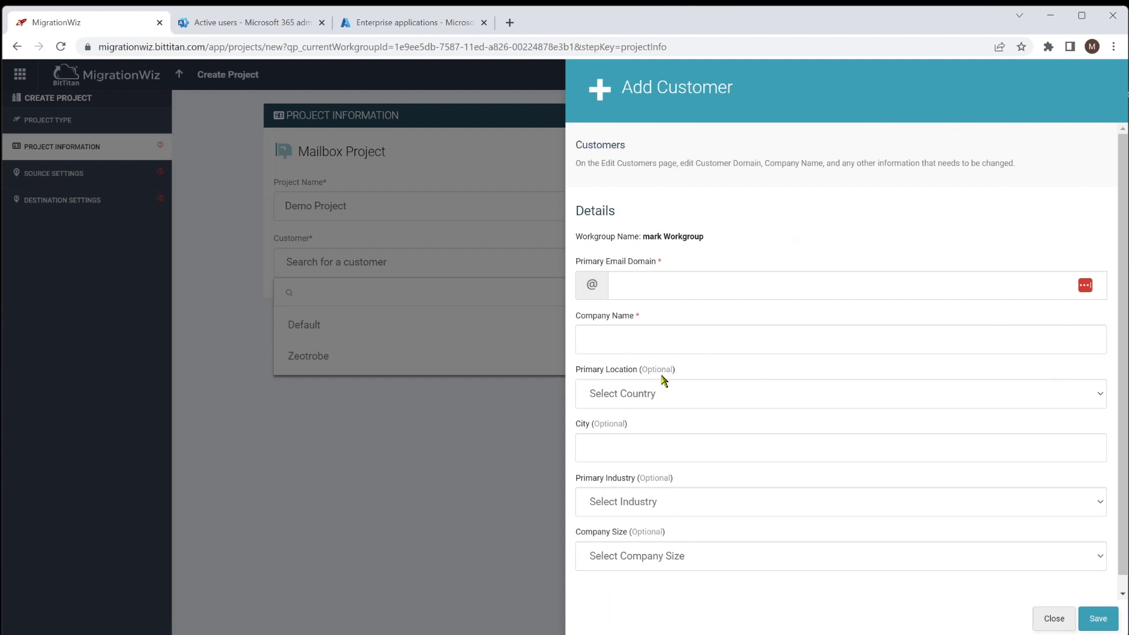
pyautogui.scroll(-1, 780, 477)
pyautogui.scroll(1, 781, 479)
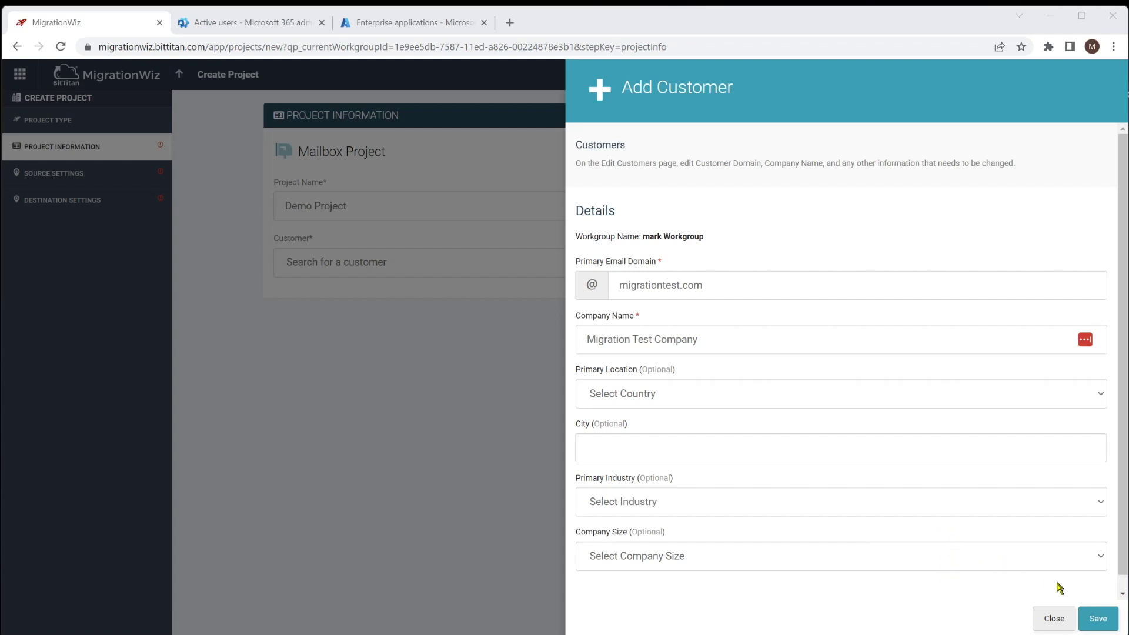
pyautogui.click(1103, 625)
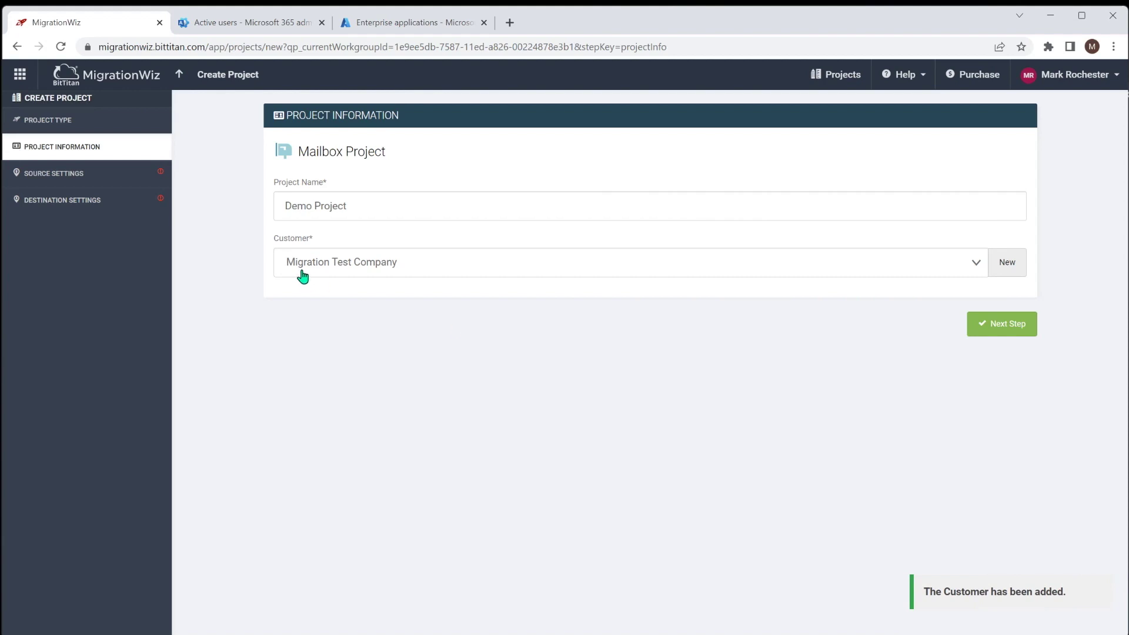
pyautogui.click(1010, 327)
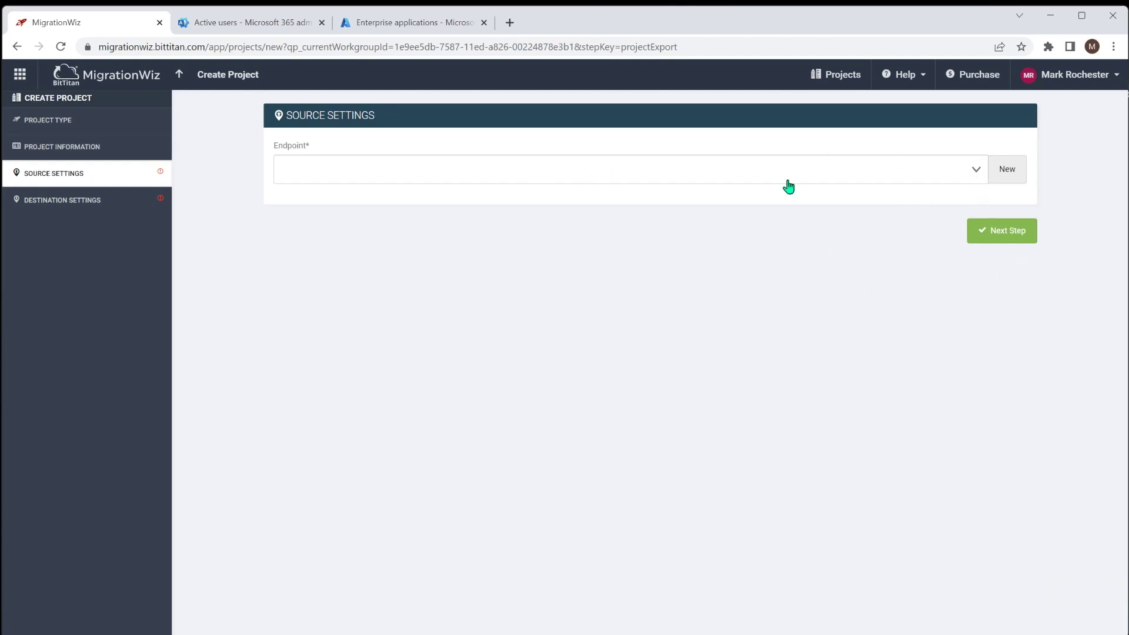
# - Add a Microsoft 365 source endpoint 'M365 Tenant' with the administrator username and password
pyautogui.click(979, 172)
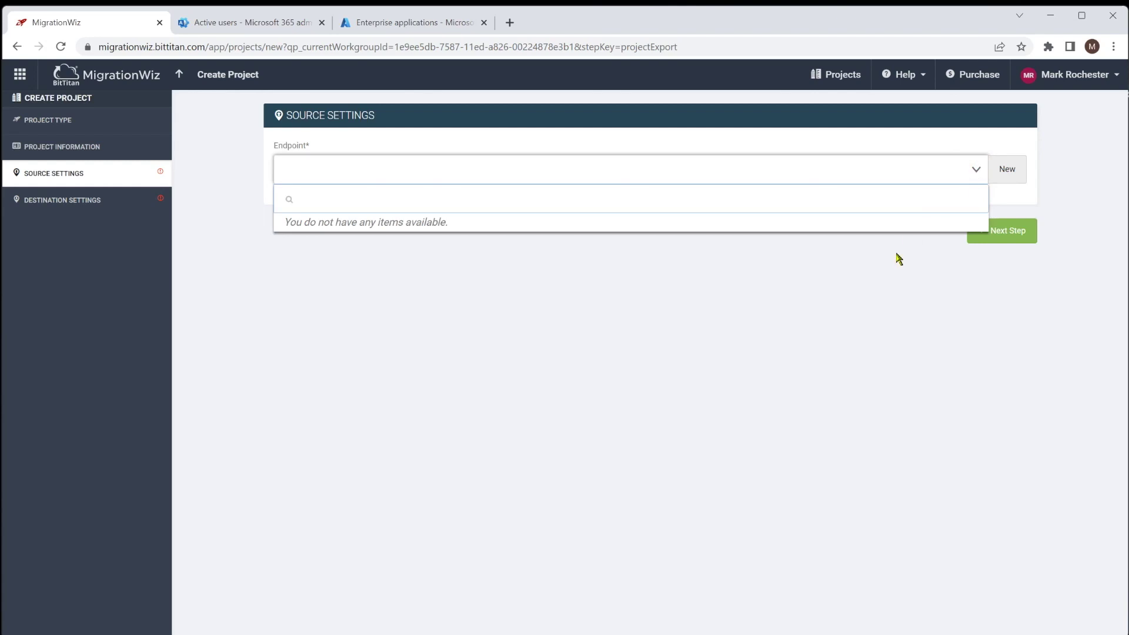
pyautogui.click(1015, 171)
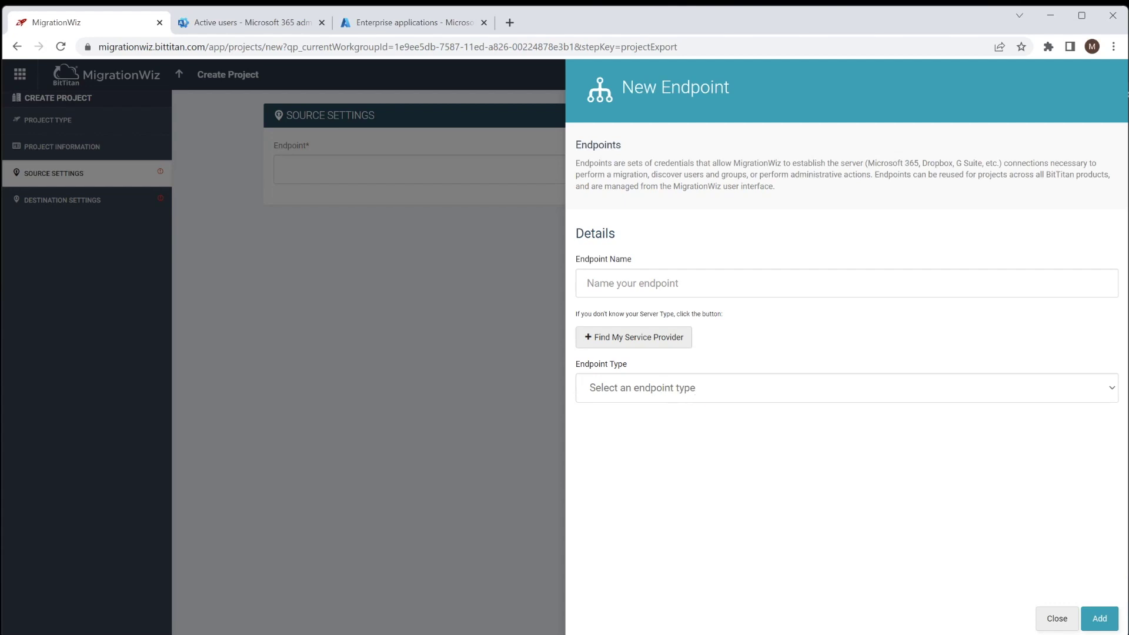
pyautogui.write('M365 Tenant')
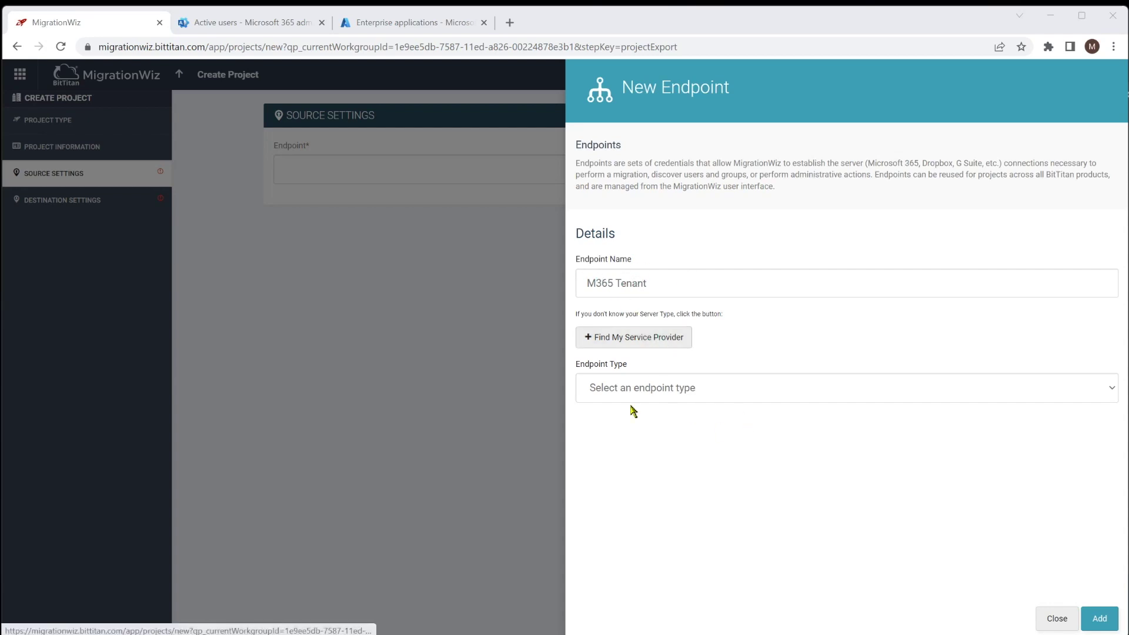
pyautogui.click(660, 393)
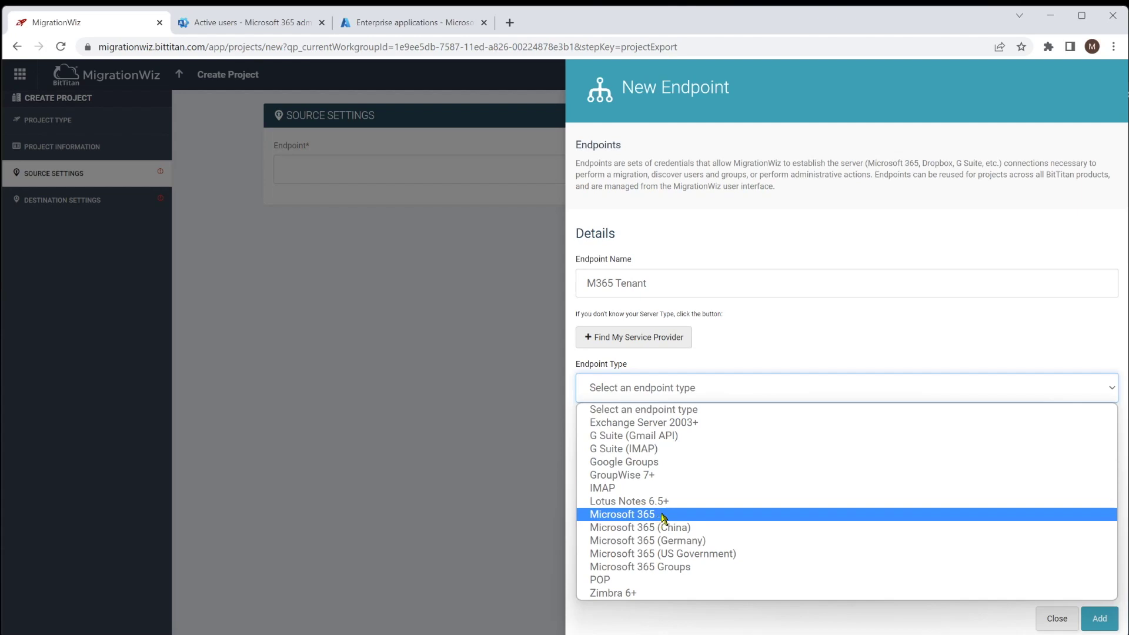
pyautogui.click(663, 515)
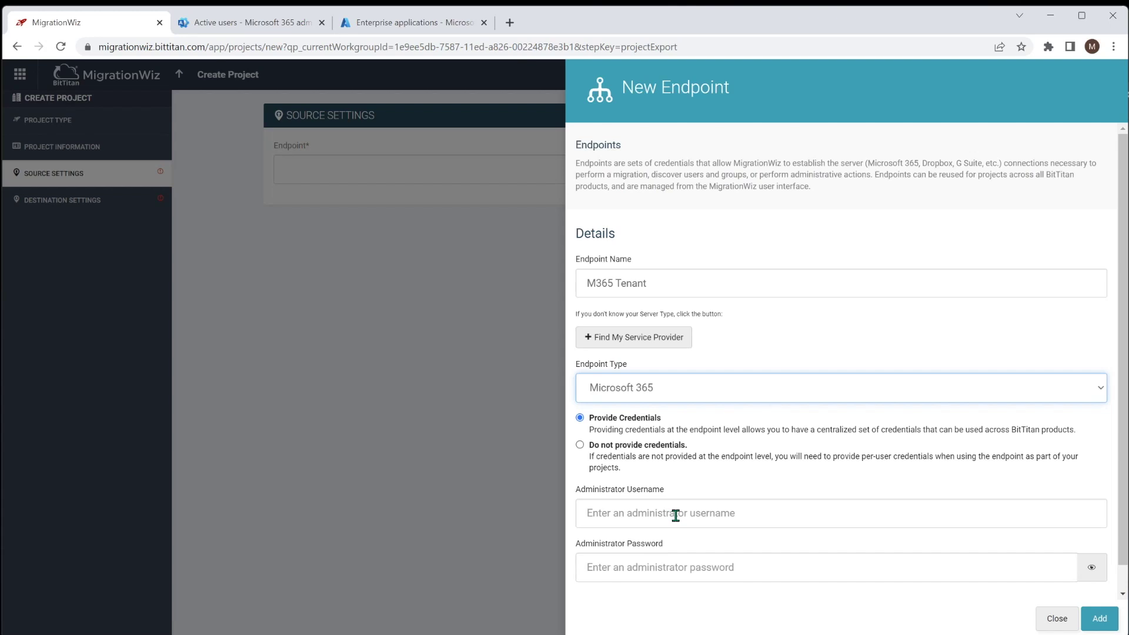
pyautogui.click(675, 515)
pyautogui.press('Tab')
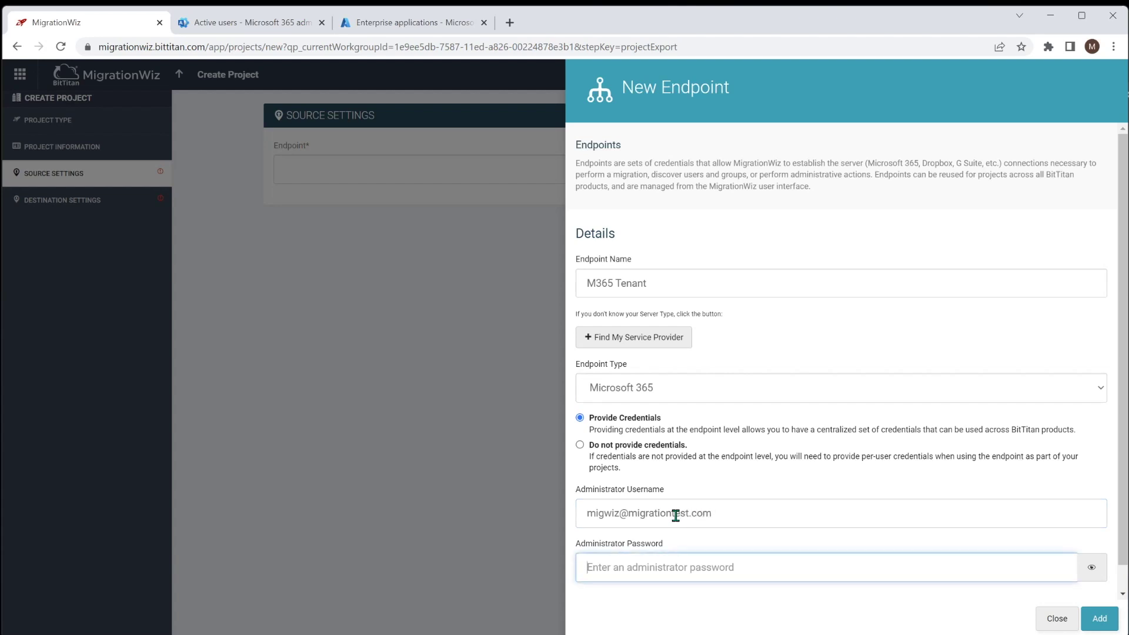
pyautogui.write('•')
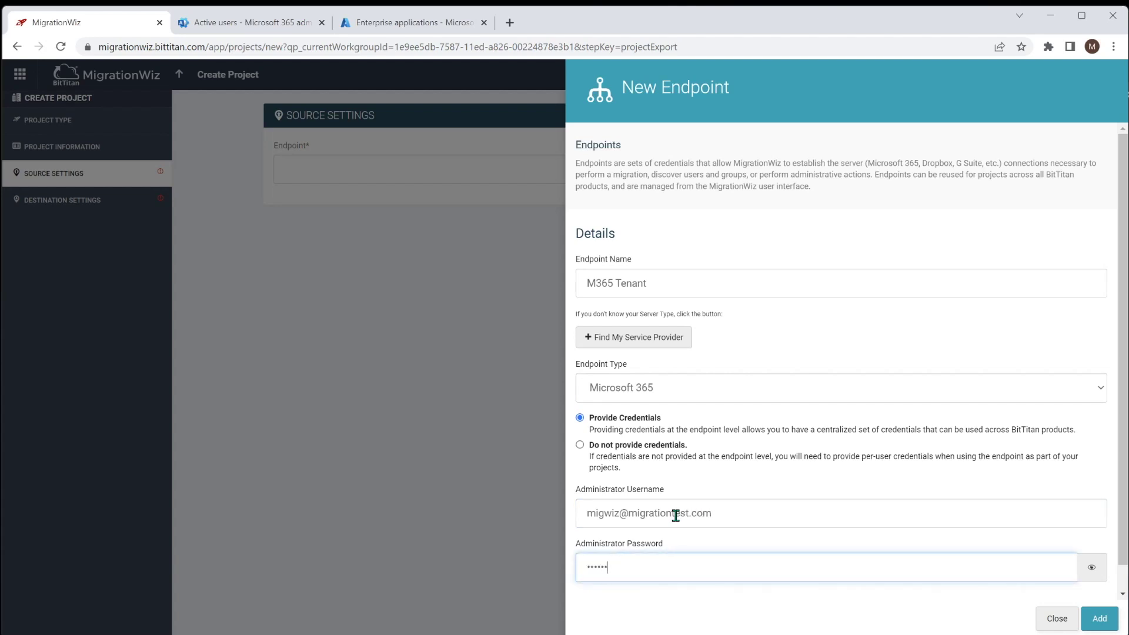
pyautogui.click(1108, 617)
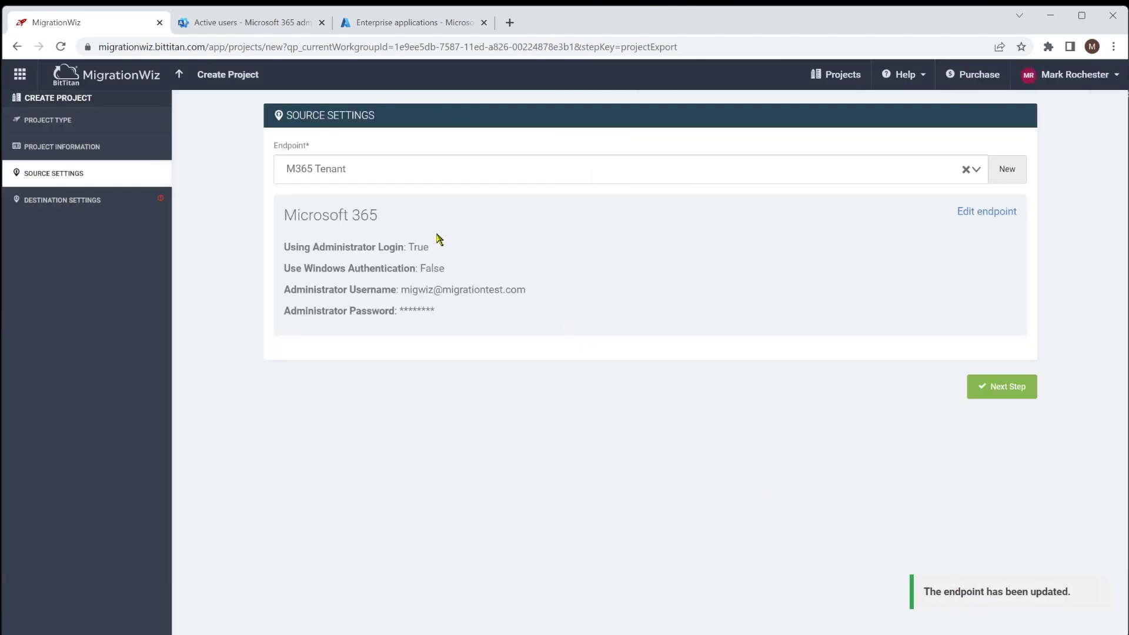
# - Add a Microsoft 365 destination endpoint 'Zeotrobe M365 Tenant' with the admin e-mail and password
pyautogui.click(1018, 389)
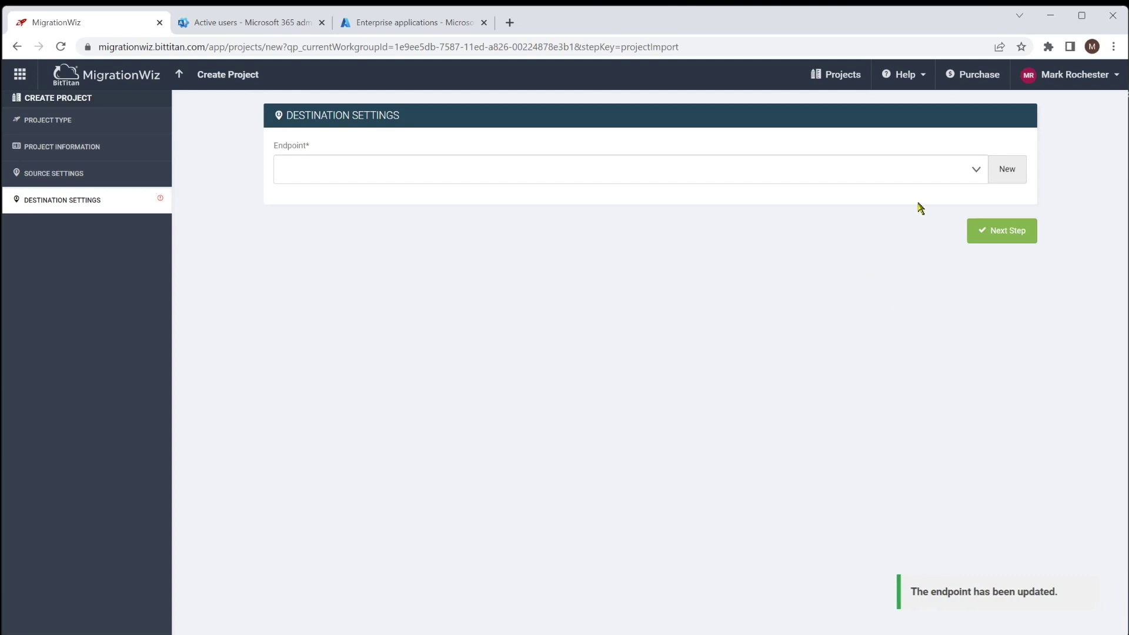
pyautogui.click(1010, 171)
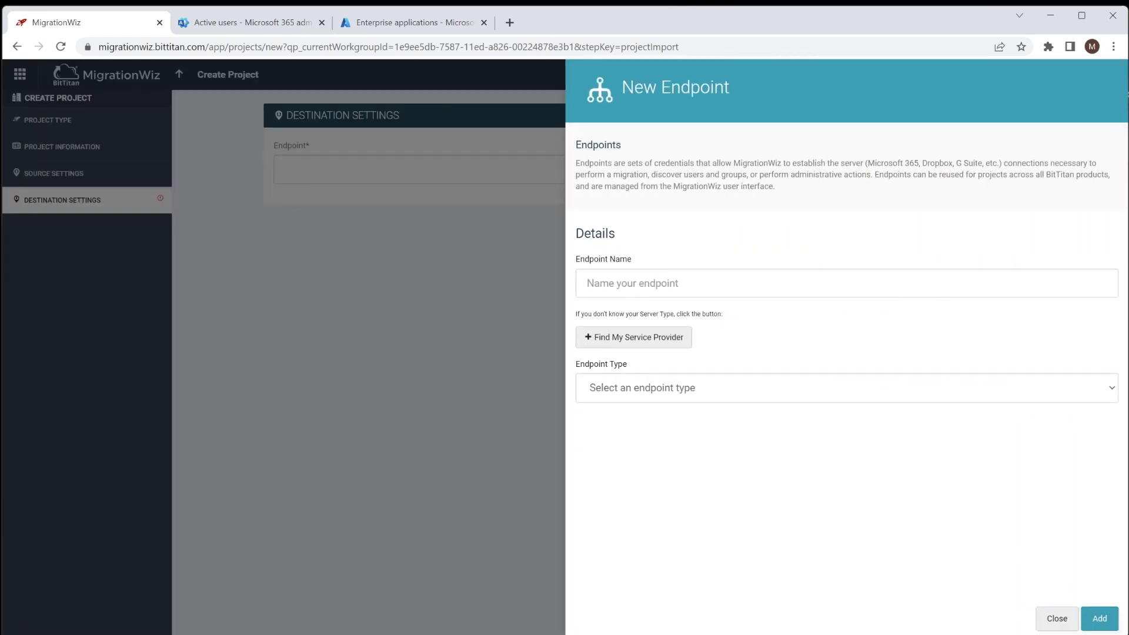
pyautogui.write('Zeotrobe M365 Tenant')
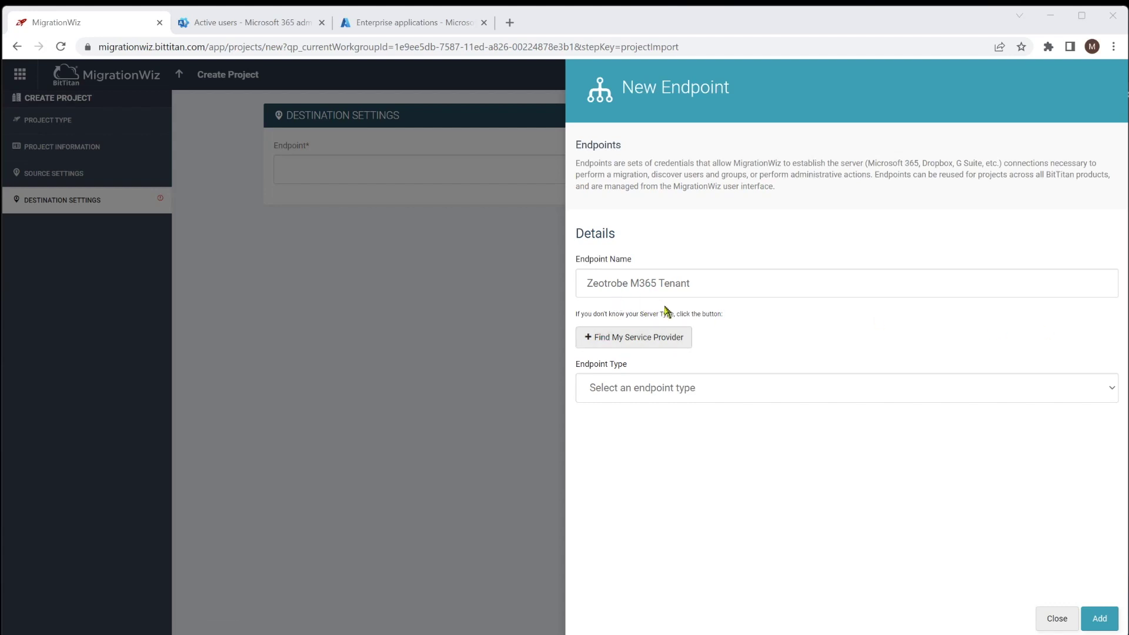
pyautogui.click(648, 394)
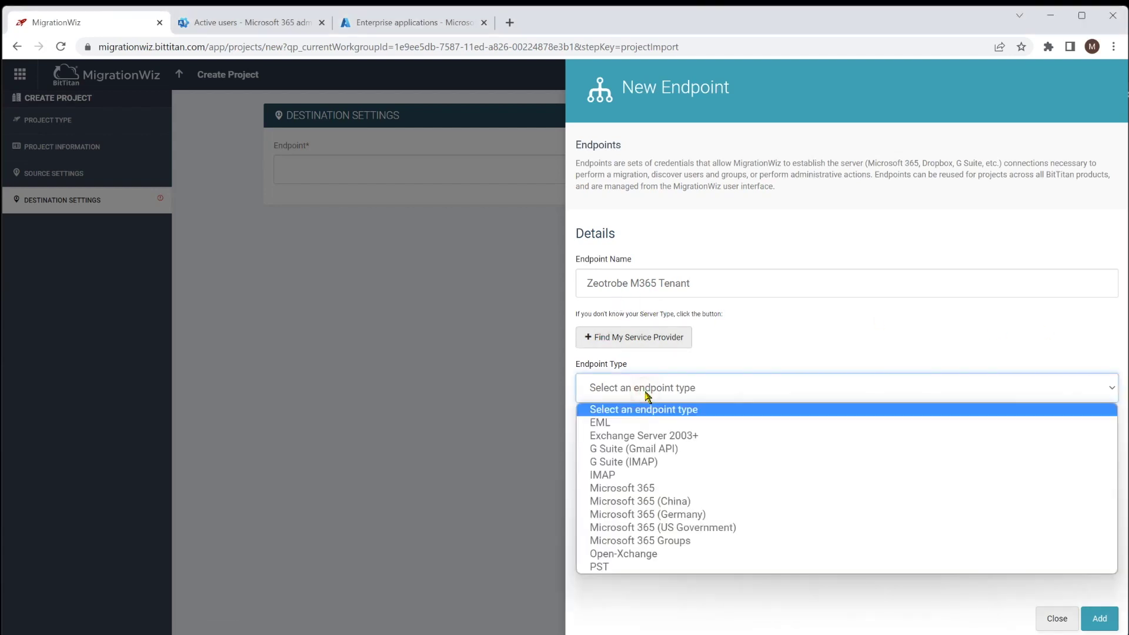
pyautogui.click(645, 488)
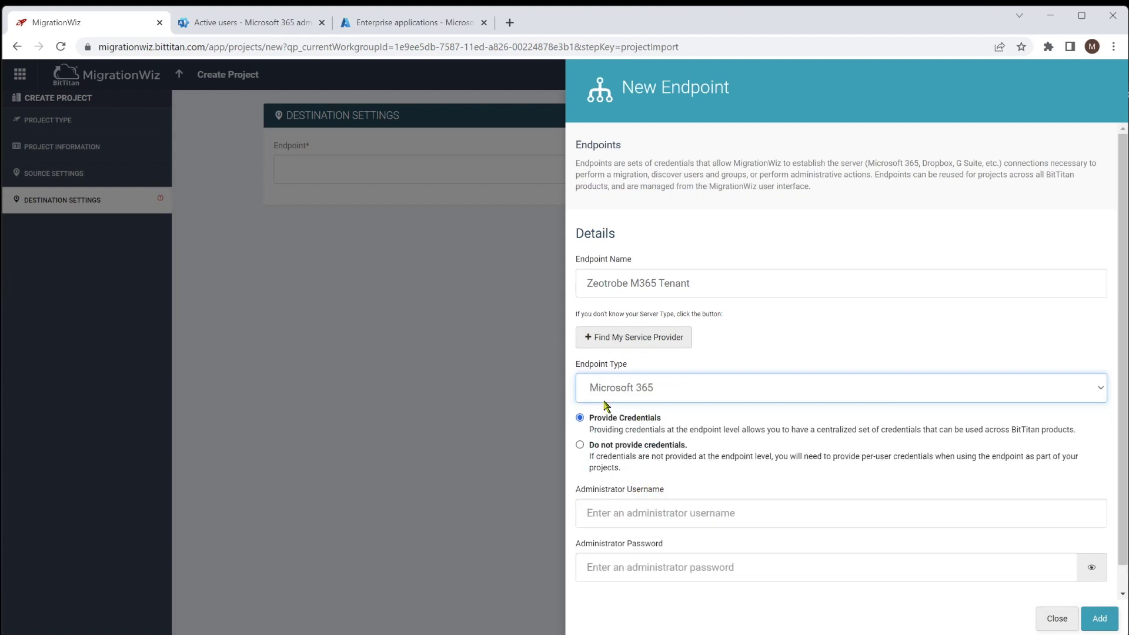
pyautogui.click(717, 512)
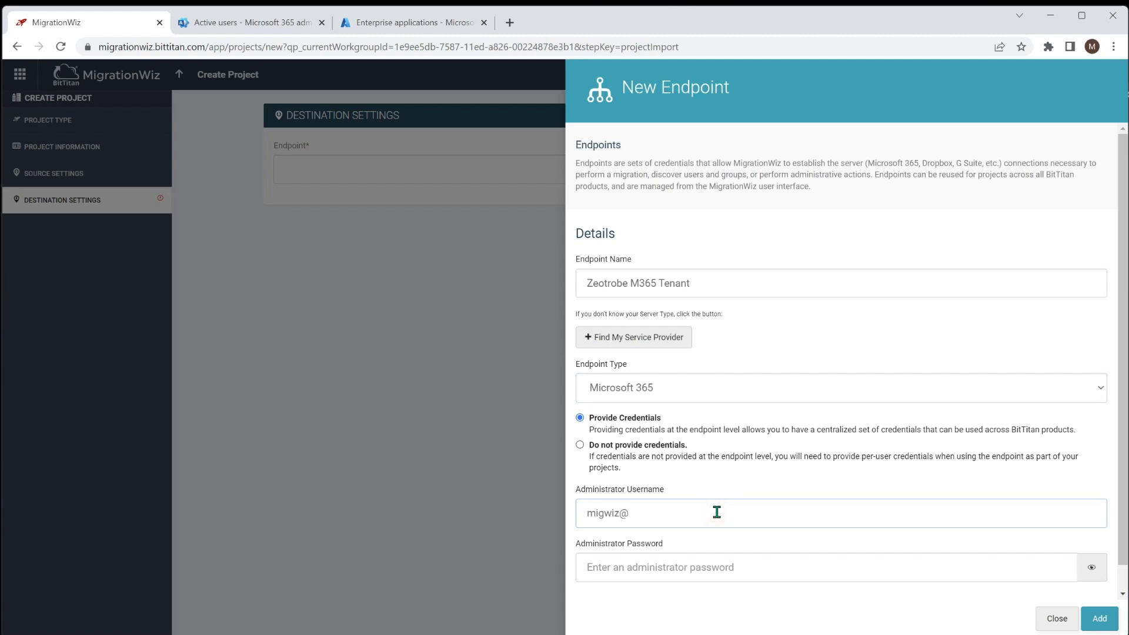
pyautogui.press('Tab')
pyautogui.write('•')
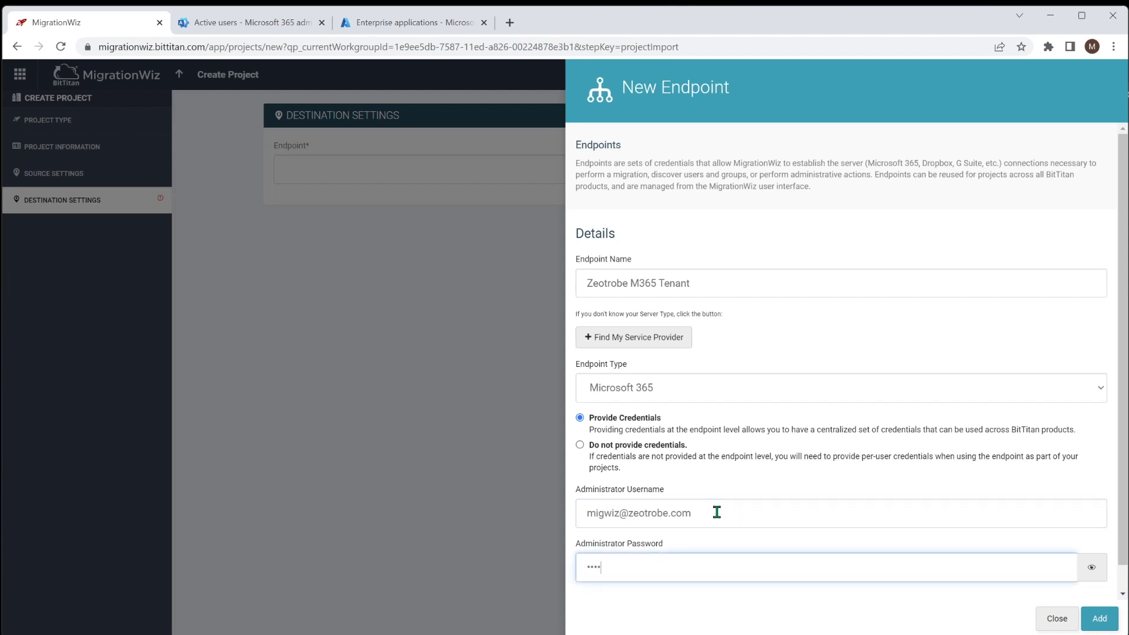
pyautogui.click(1096, 617)
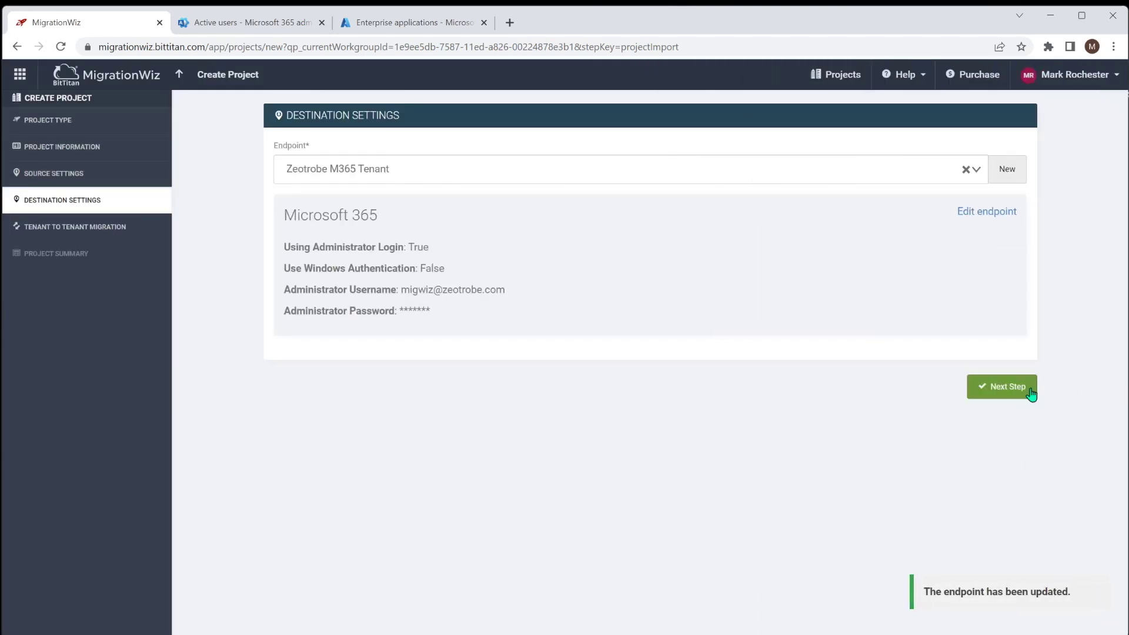
# - Skip the Tenant to Tenant step with coexistence off and blank tenant IDs, and save to the summary
pyautogui.click(1027, 387)
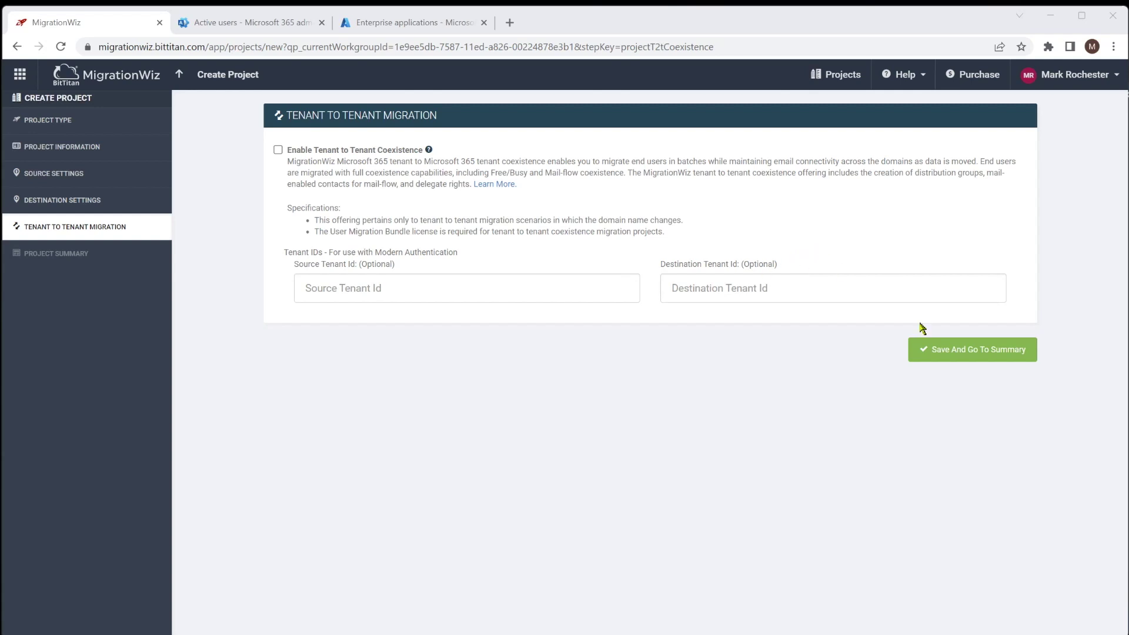
pyautogui.click(989, 350)
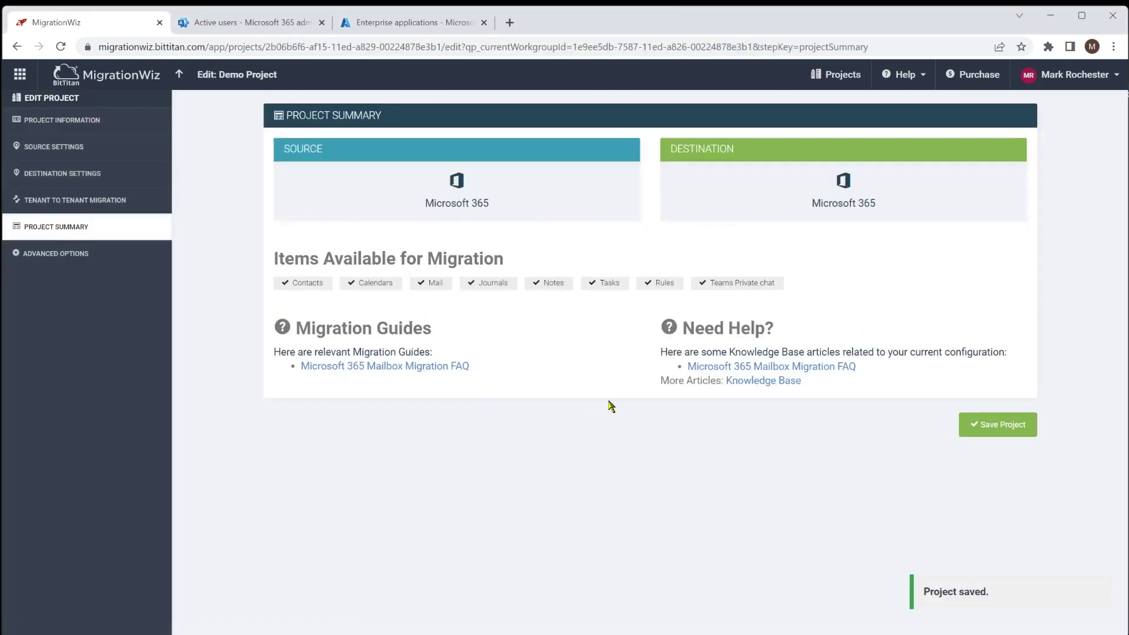
# - Save Demo Project and bring up the BitTitan app launcher
pyautogui.click(1006, 424)
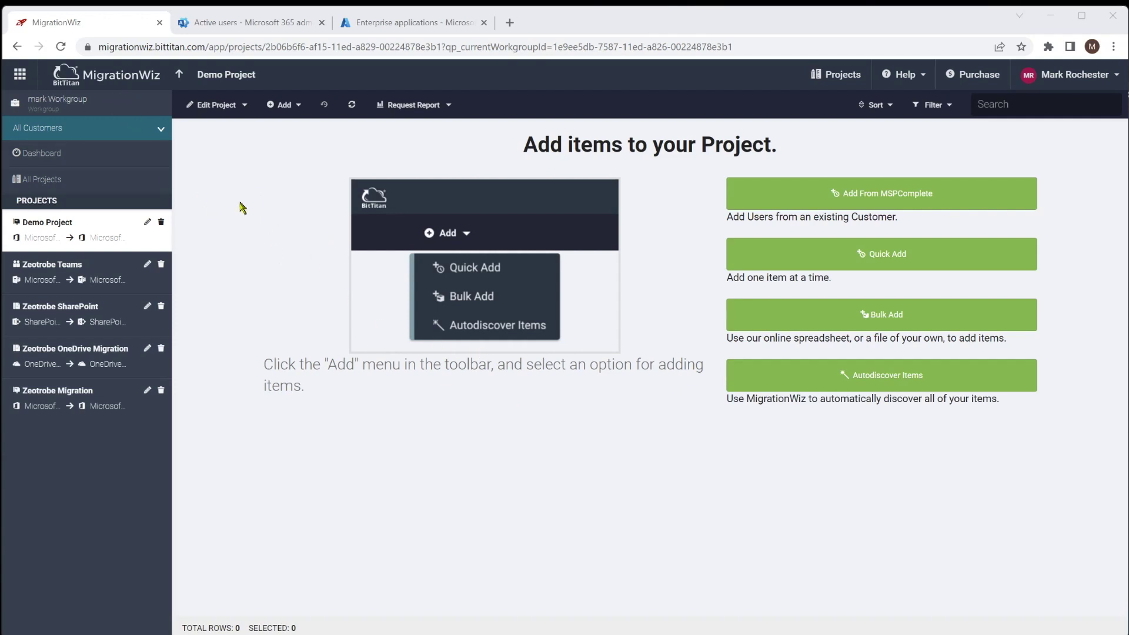
pyautogui.click(20, 74)
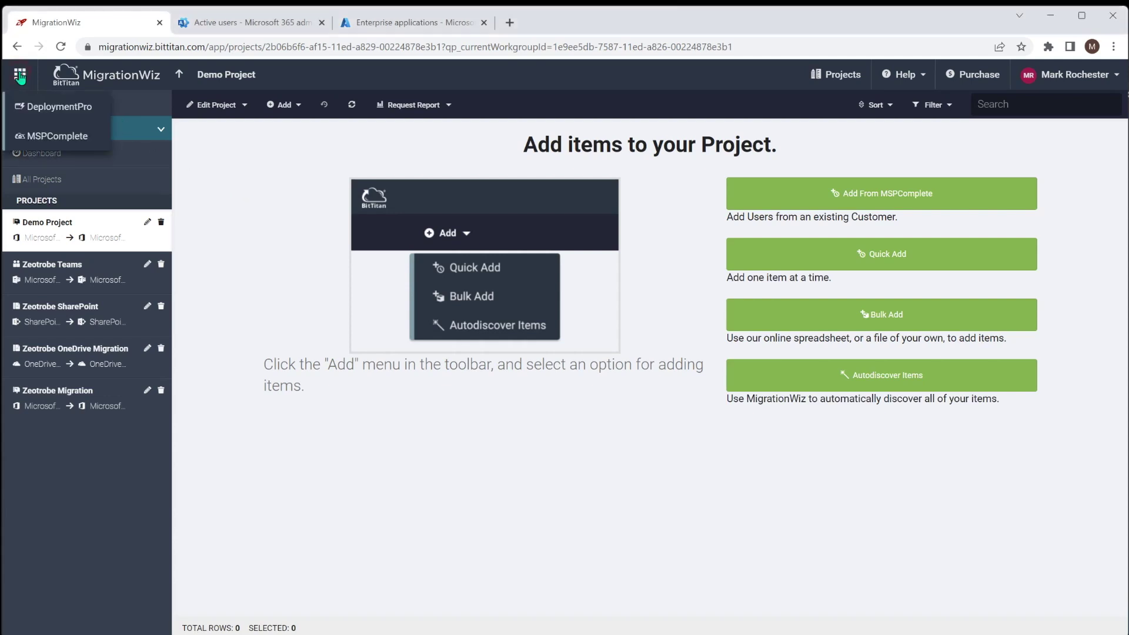
# - Open MSPComplete in a new tab and show its Customers list
pyautogui.click(65, 135)
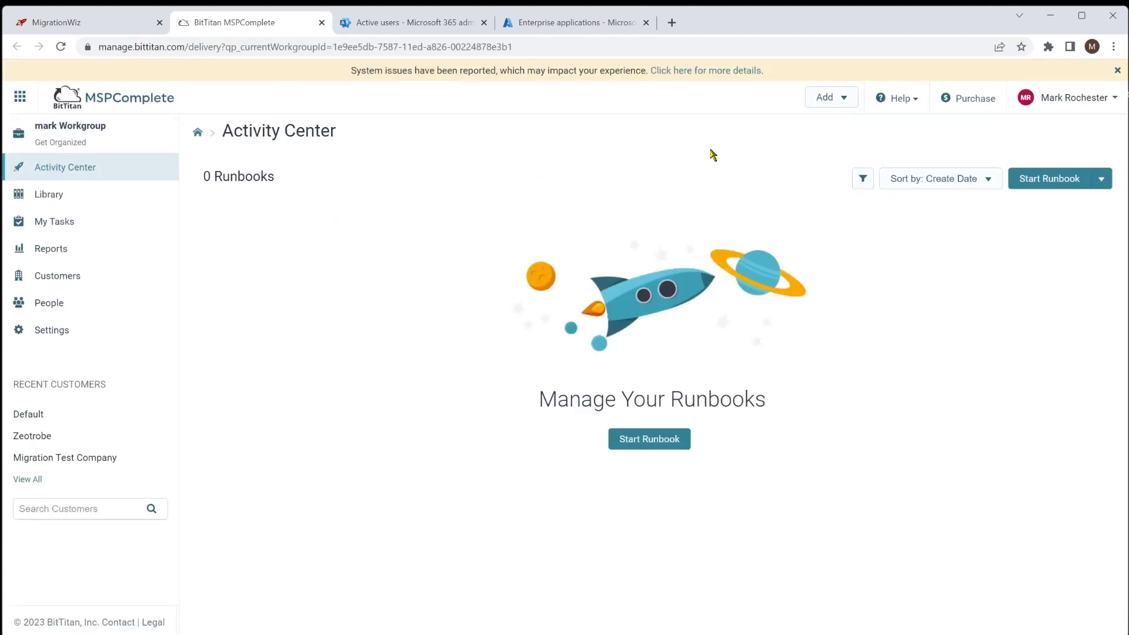
pyautogui.click(52, 277)
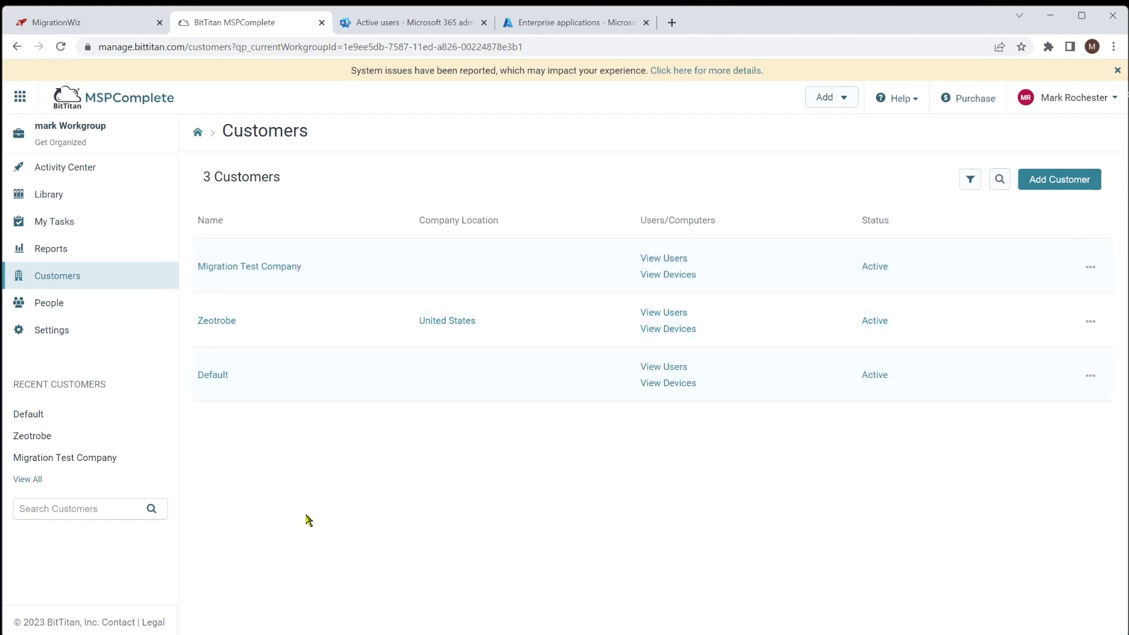
# - View the endpoints of customer Migration Test Company in MSPComplete
pyautogui.click(285, 267)
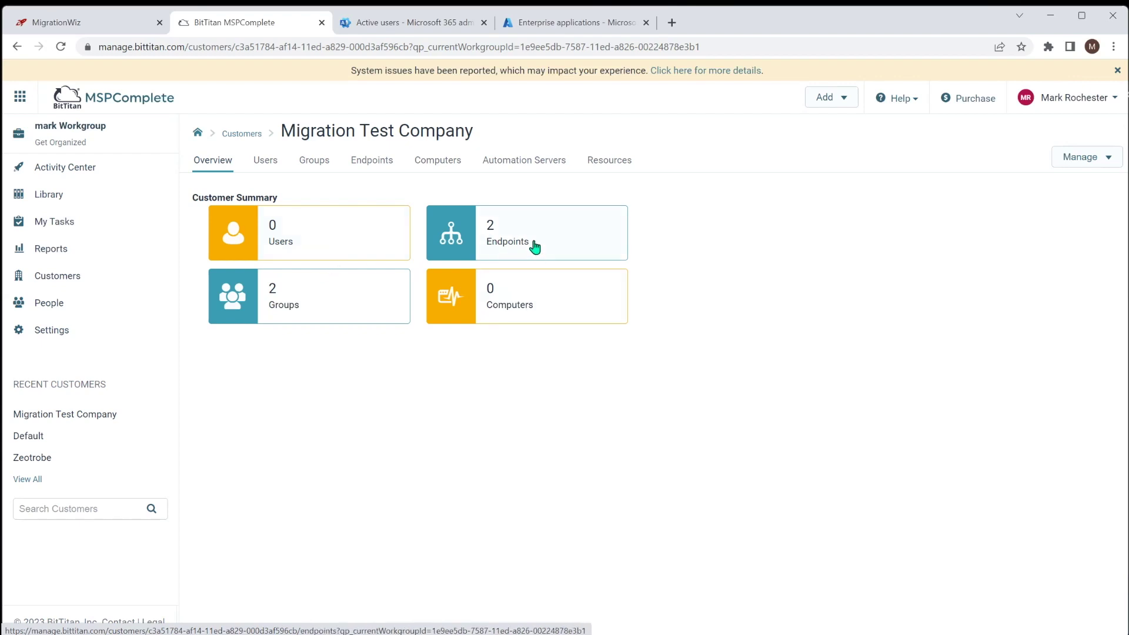
pyautogui.click(496, 228)
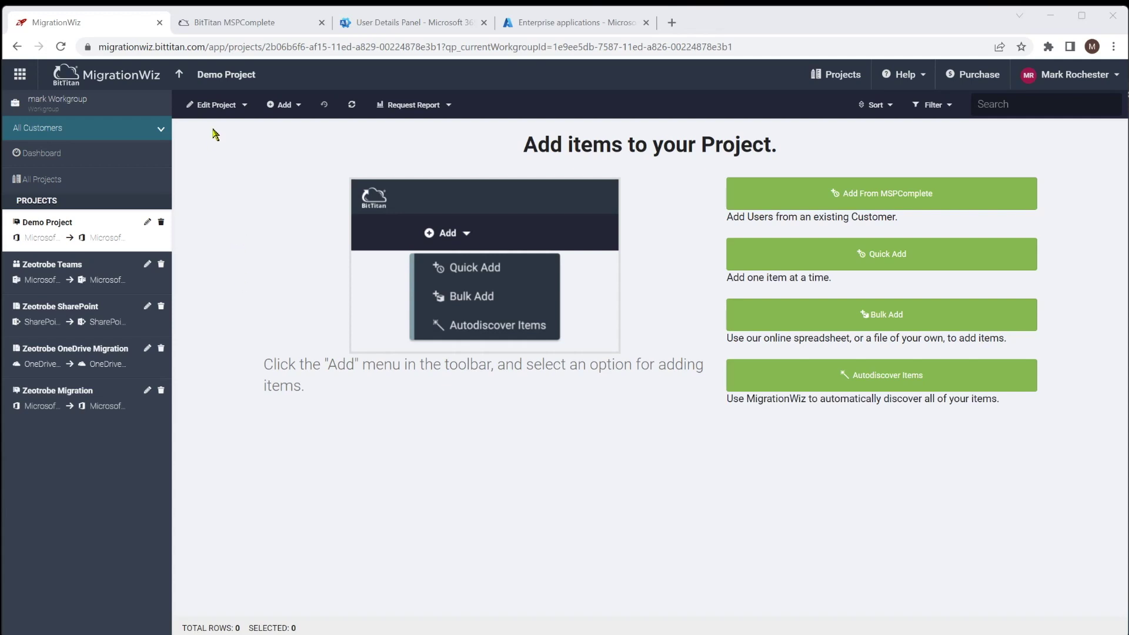
# - Open Zeotrobe Migration from Projects, check its mailbox against Microsoft 365 active users, then show the Add options
pyautogui.click(181, 77)
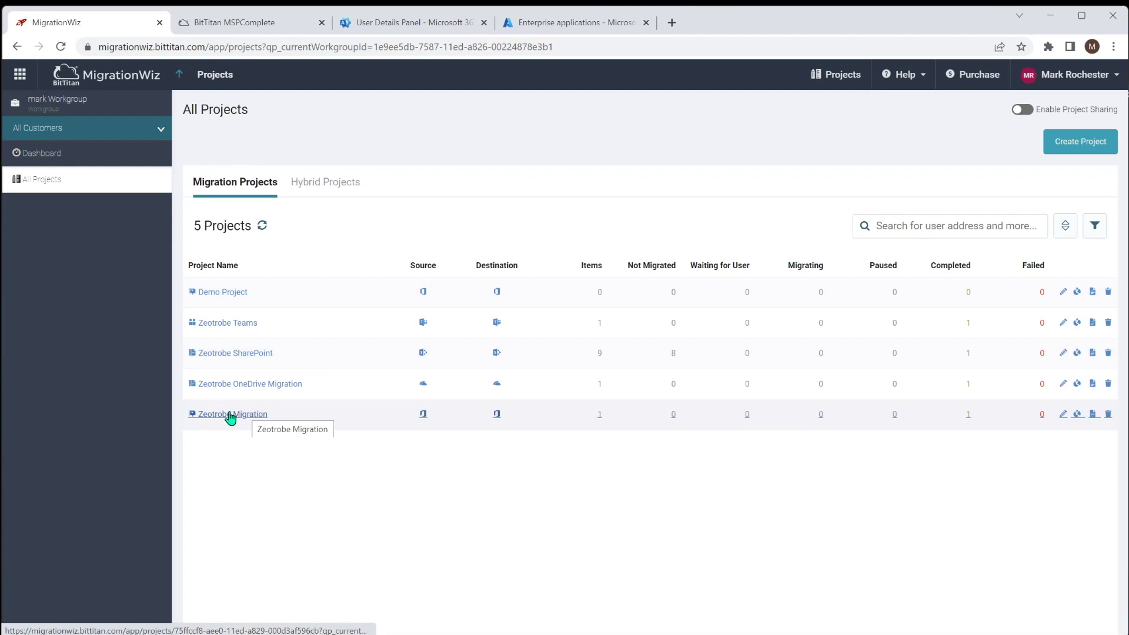
pyautogui.click(229, 415)
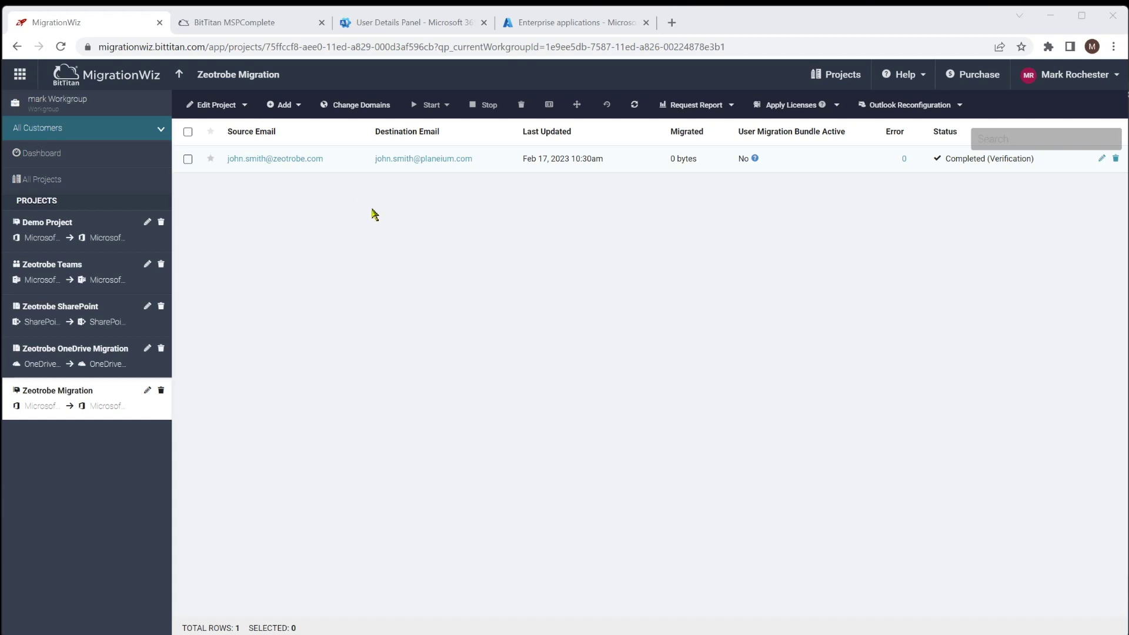
pyautogui.click(404, 26)
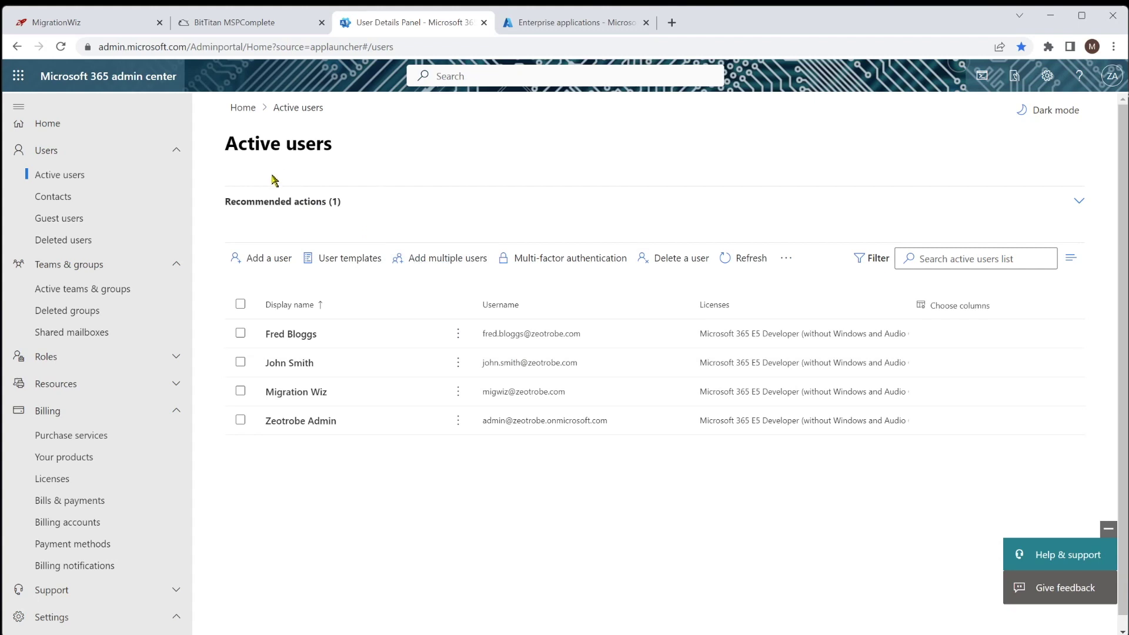
pyautogui.click(59, 27)
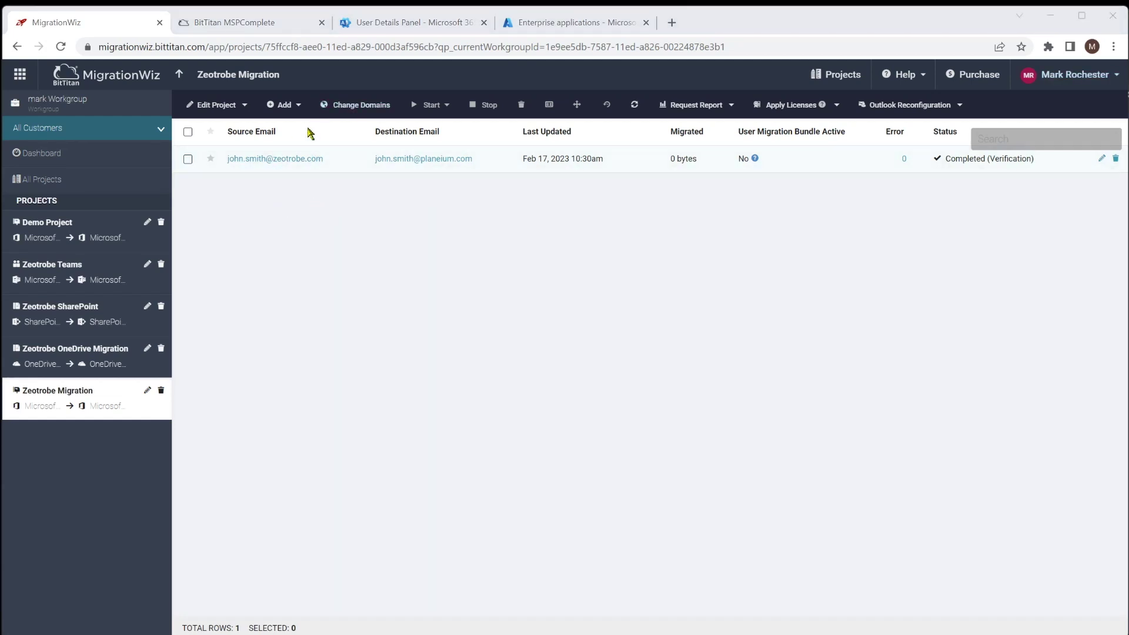
pyautogui.click(297, 105)
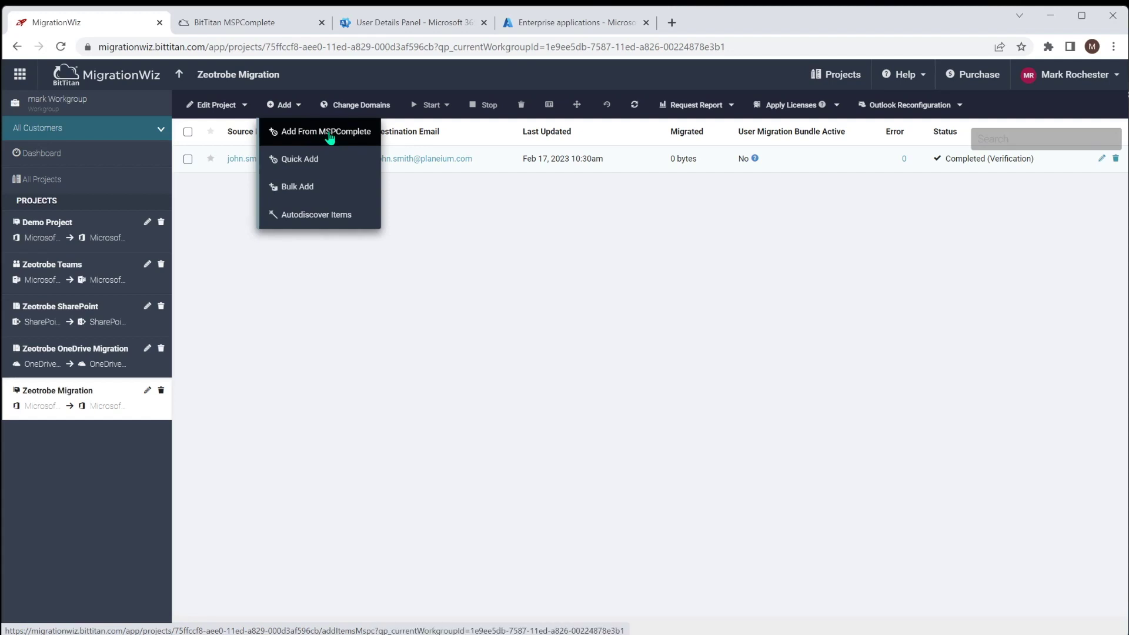
pyautogui.click(330, 135)
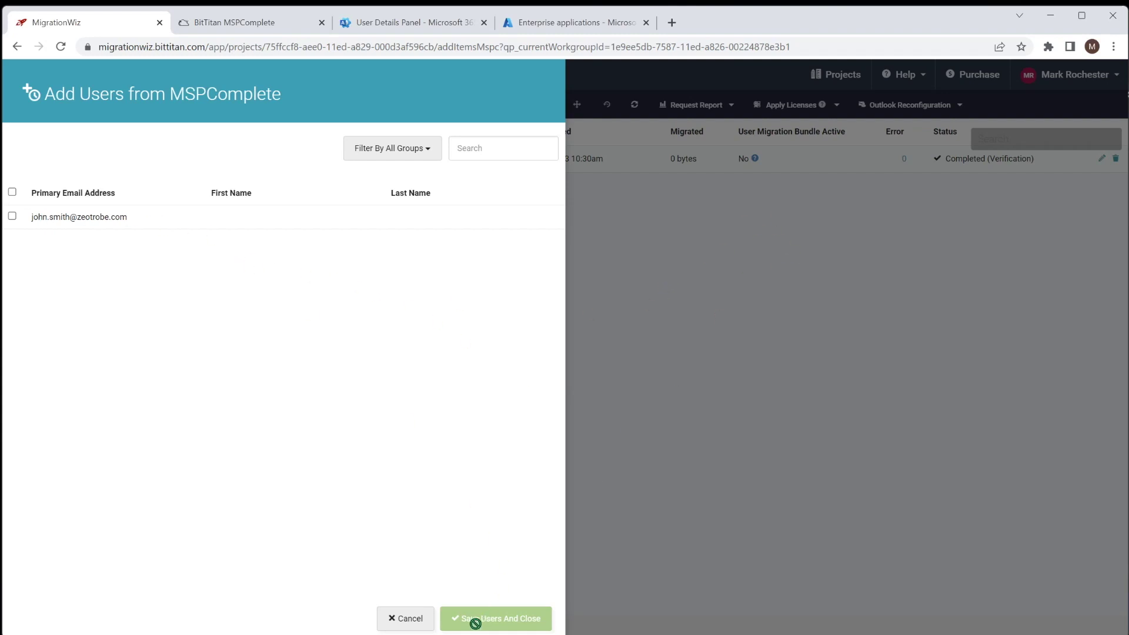
pyautogui.click(397, 618)
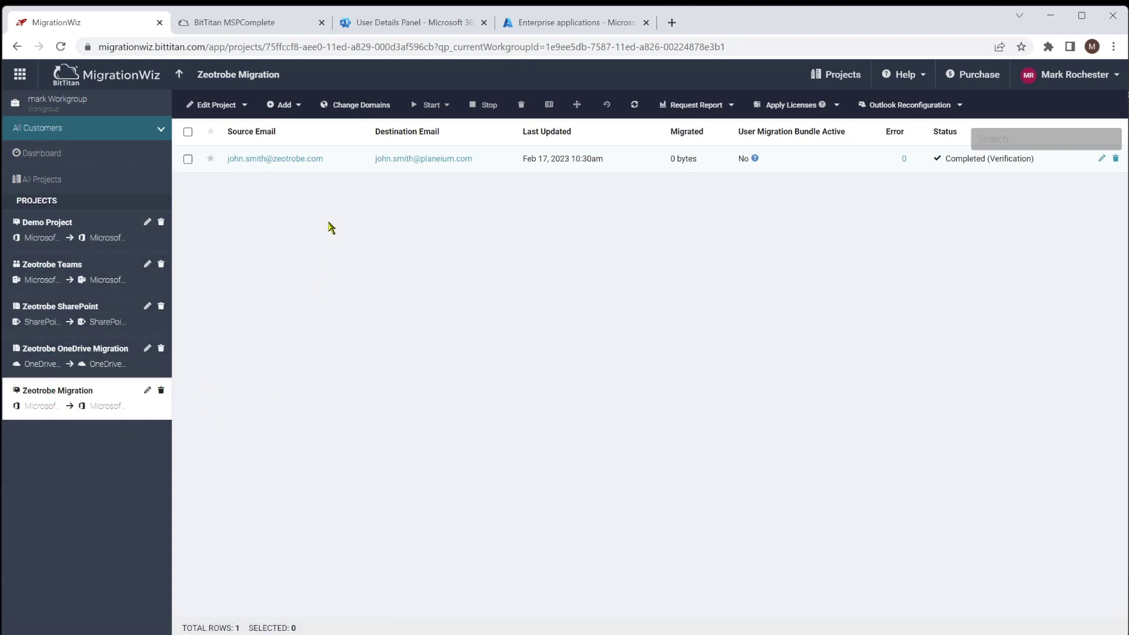
pyautogui.click(299, 112)
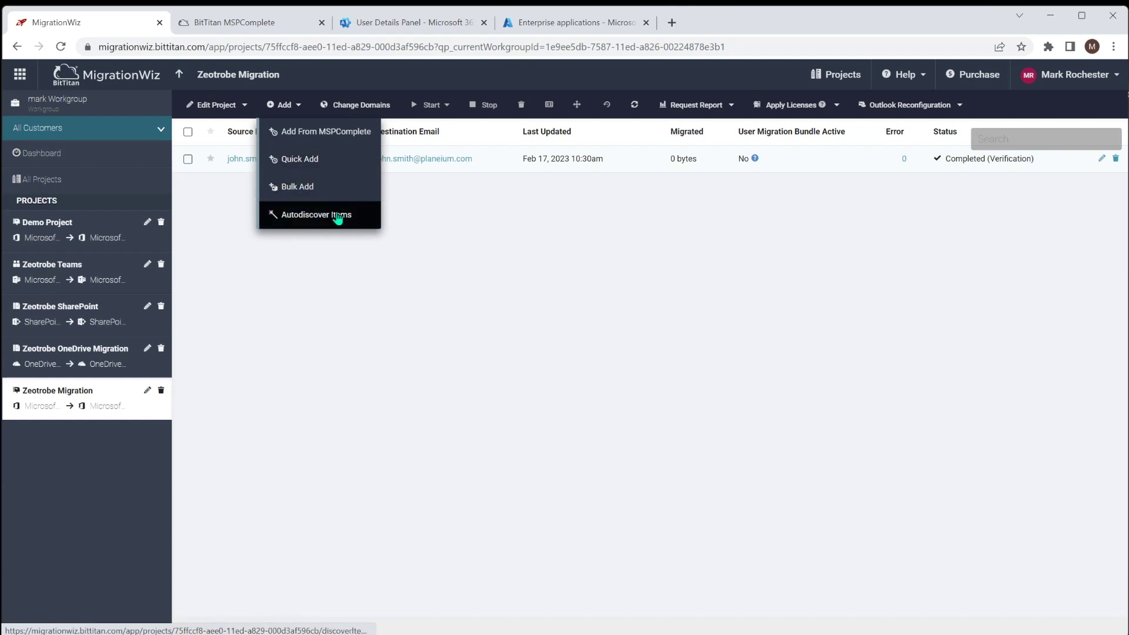
pyautogui.click(309, 160)
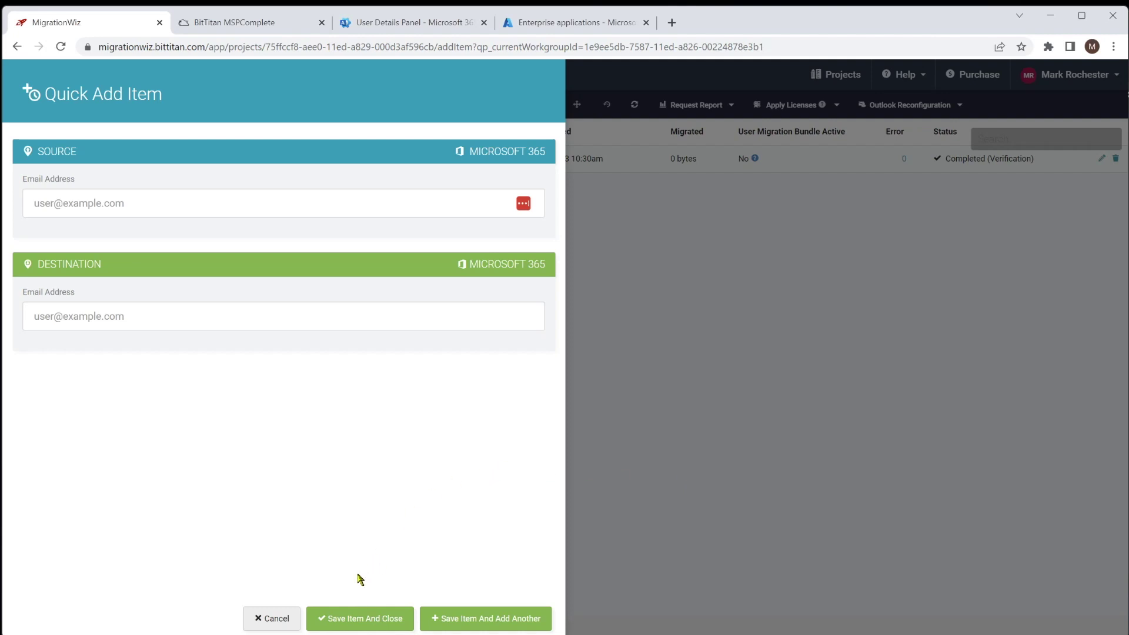
pyautogui.click(277, 622)
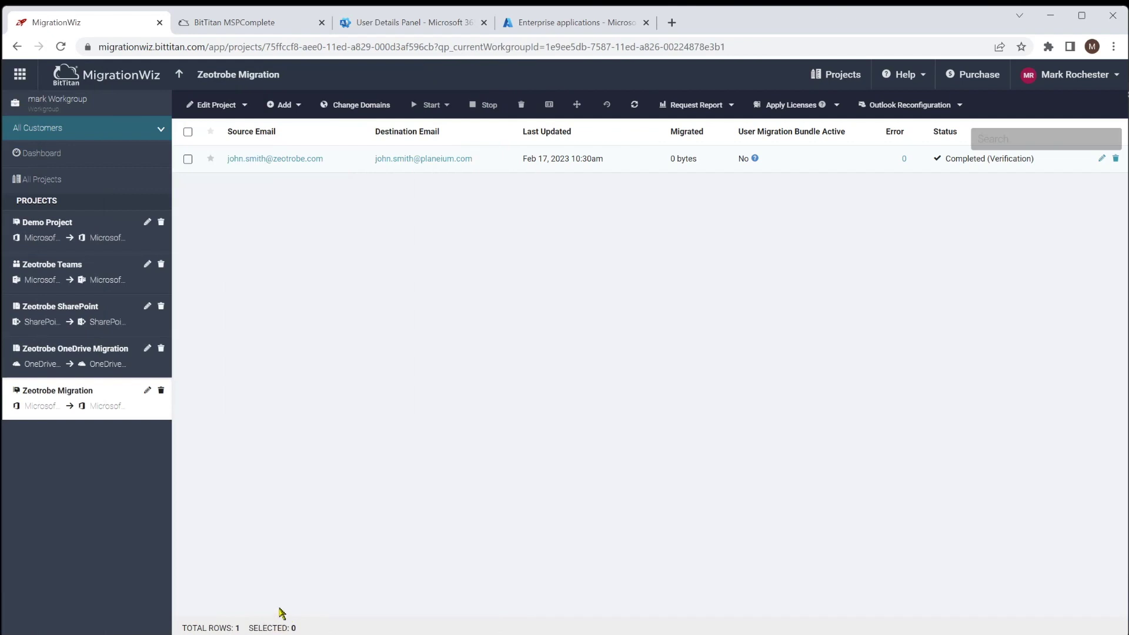
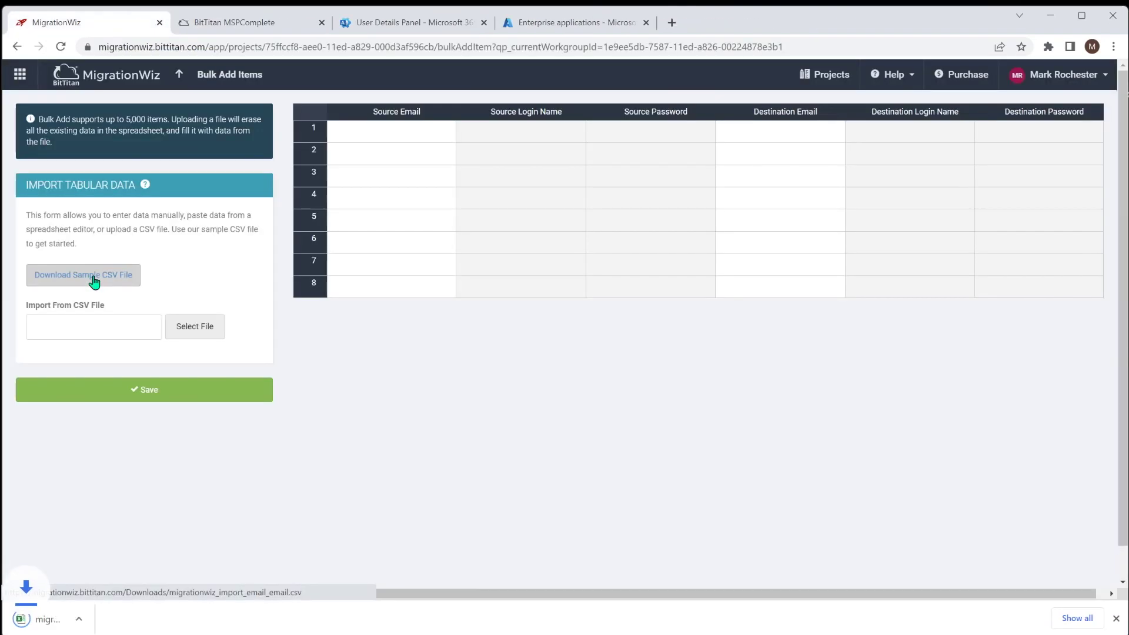
# - Open the downloaded MigrationWiz sample CSV in Excel and bring its spreadsheet into view
pyautogui.click(88, 618)
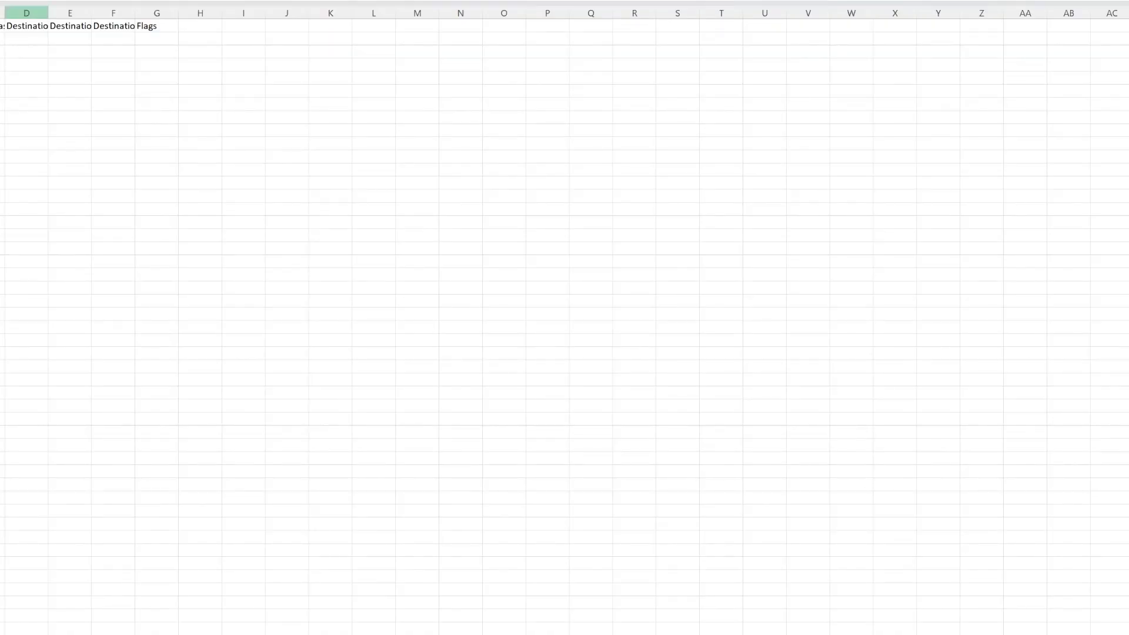
pyautogui.hotkey('alt', 'Tab')
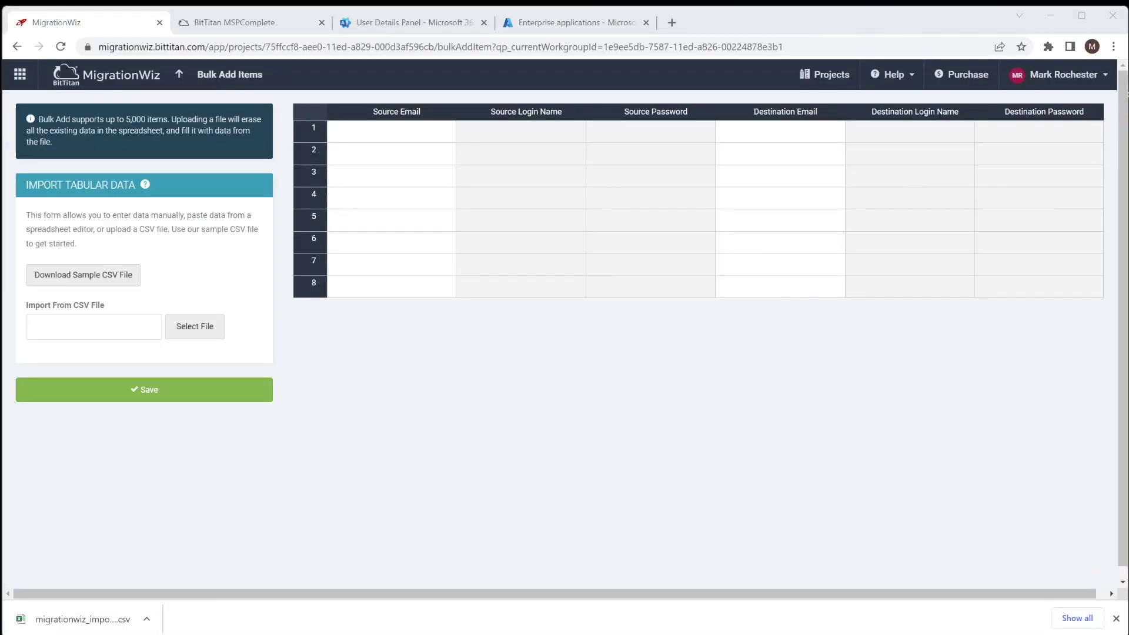
pyautogui.hotkey('alt', 'Tab')
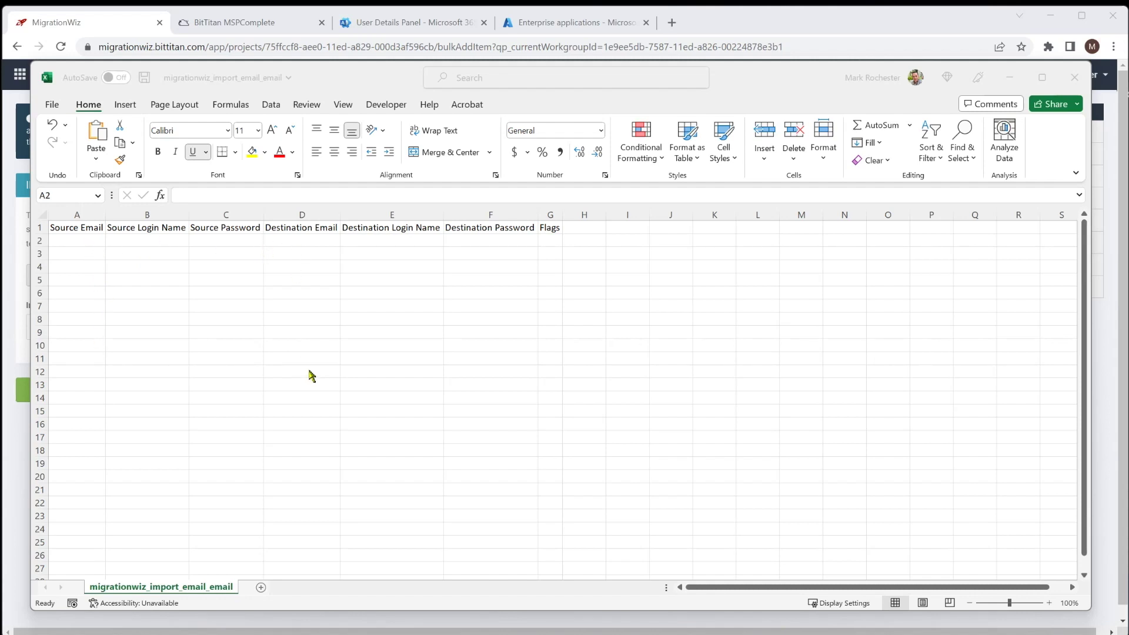
# - Enter the user's source e-mail in A2 and destination e-mail in D2, then minimise Excel
pyautogui.click(82, 241)
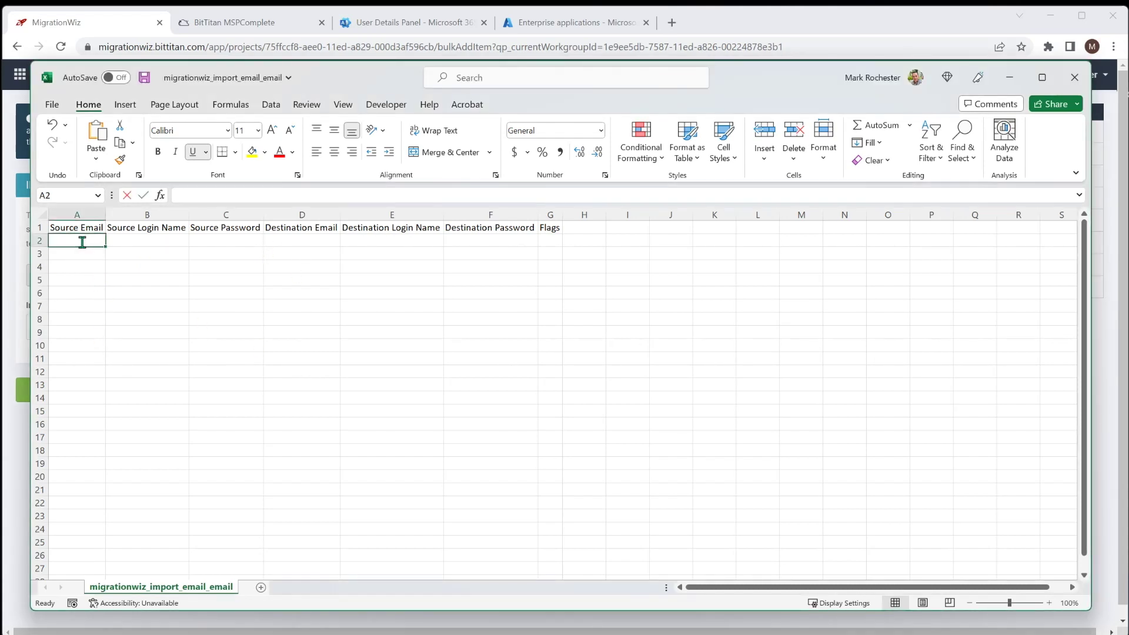
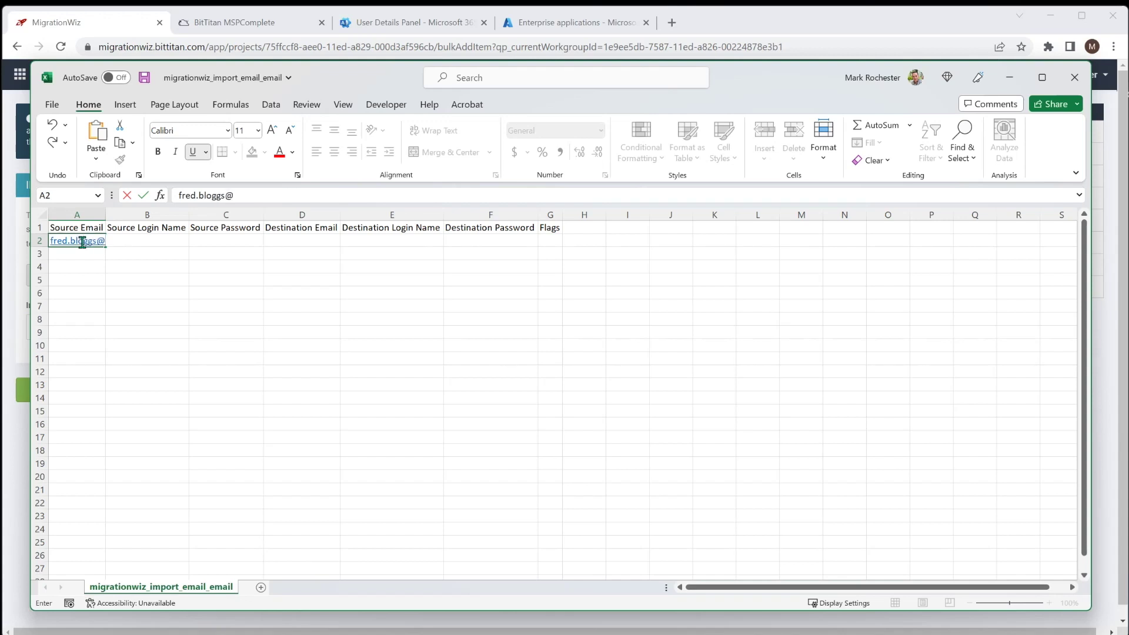
pyautogui.press('Tab')
pyautogui.press('Tab')
pyautogui.press('Tab')
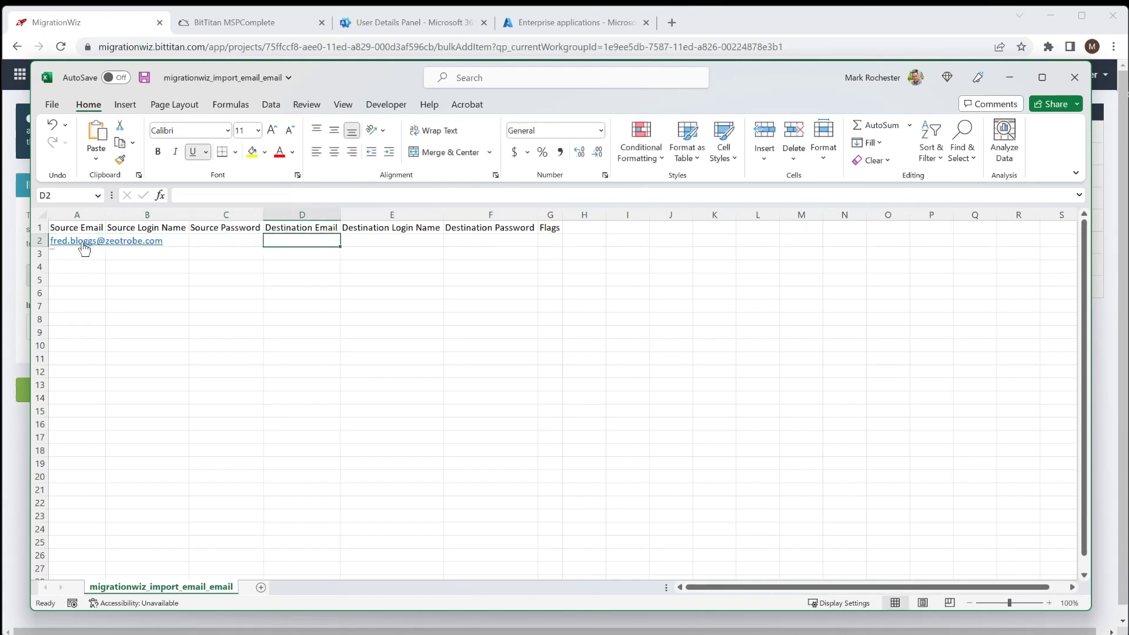
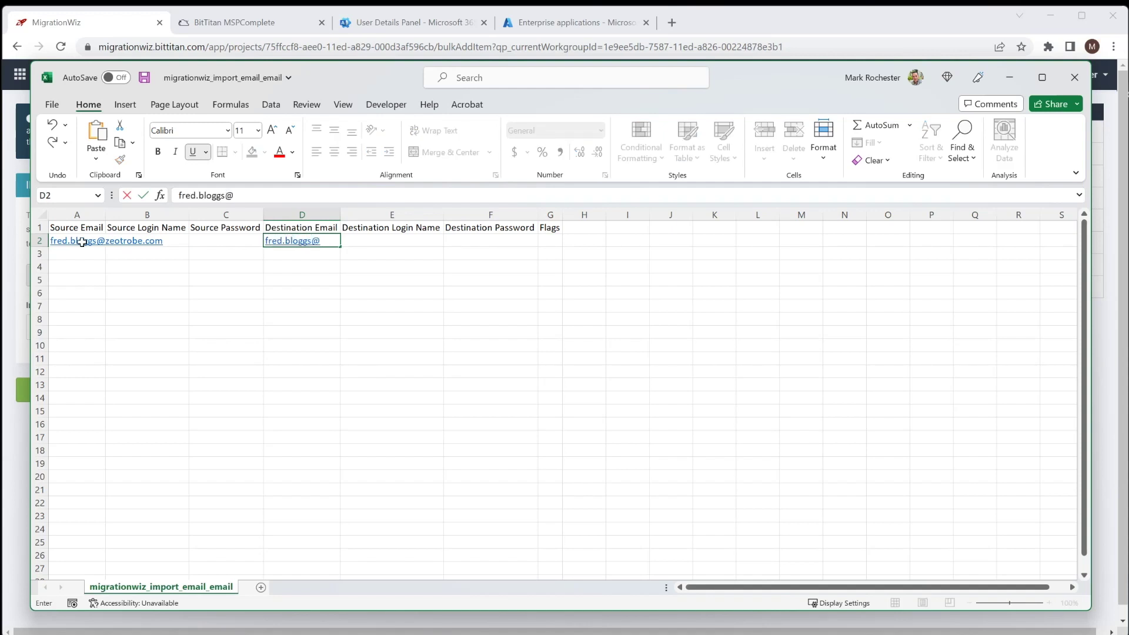
pyautogui.click(84, 251)
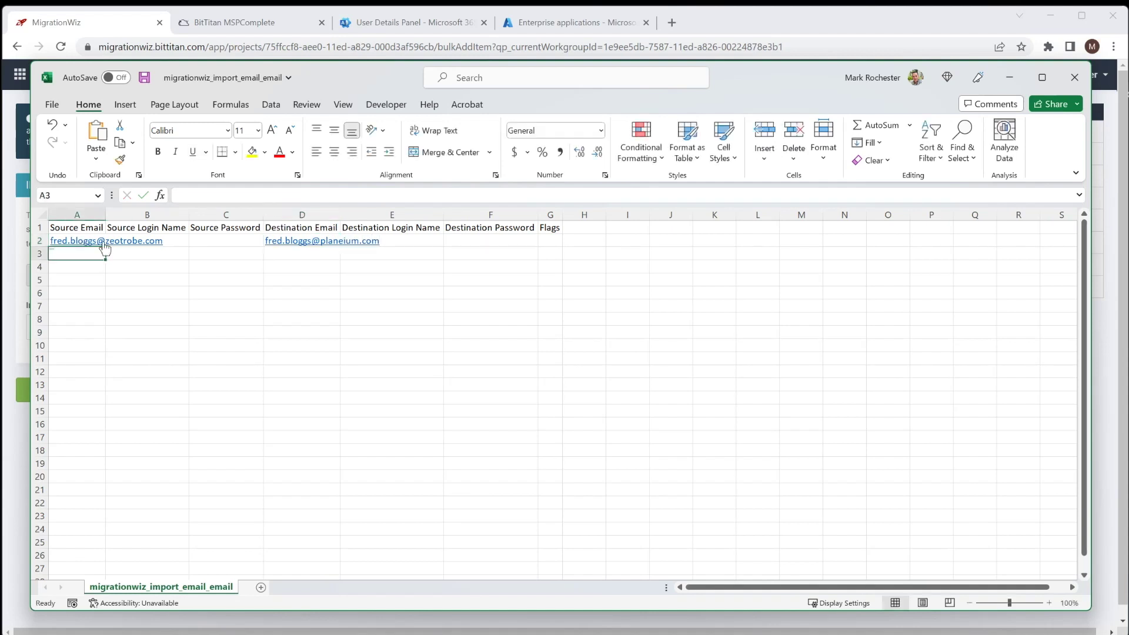
pyautogui.click(1007, 77)
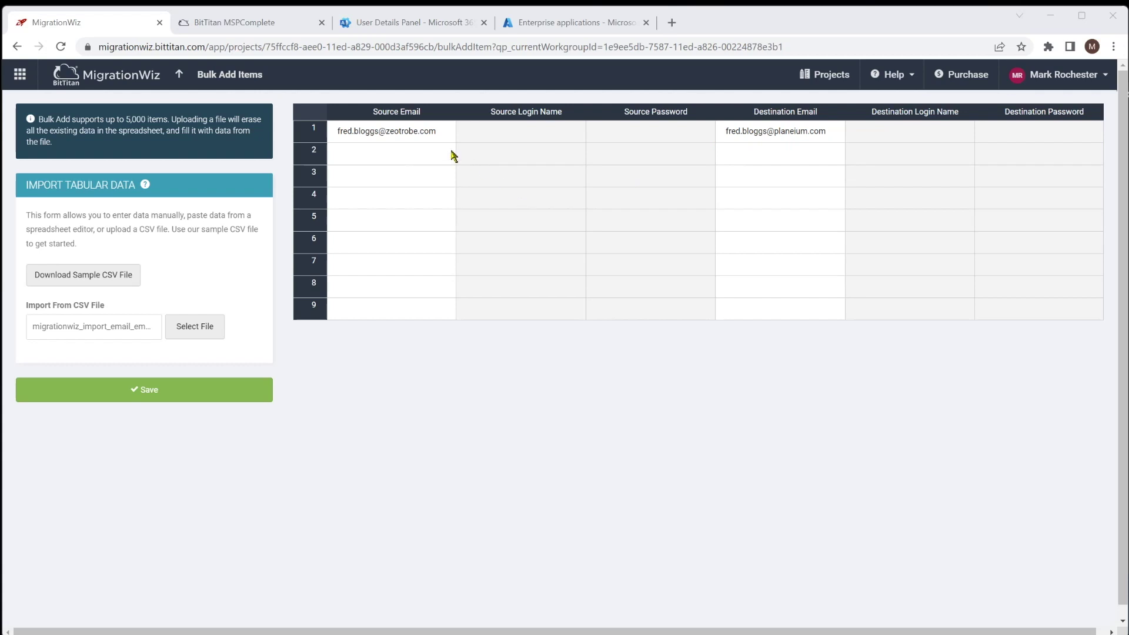
# - Check the imported row's e-mail cells in the Bulk Add grid and save the user
pyautogui.click(434, 136)
pyautogui.click(815, 139)
pyautogui.click(400, 137)
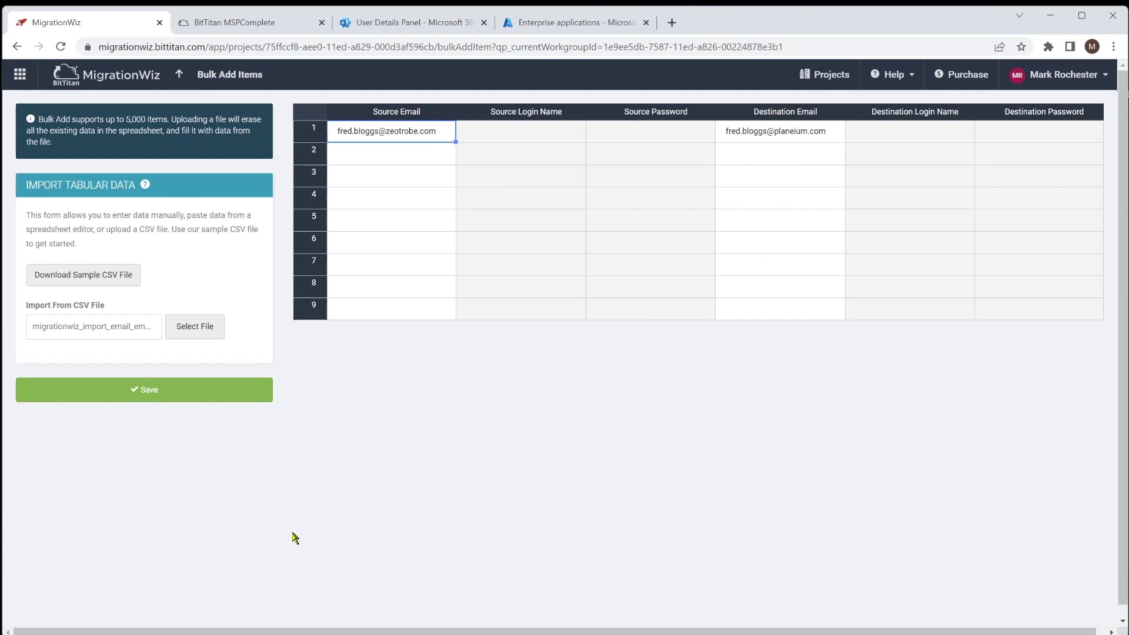
pyautogui.click(163, 395)
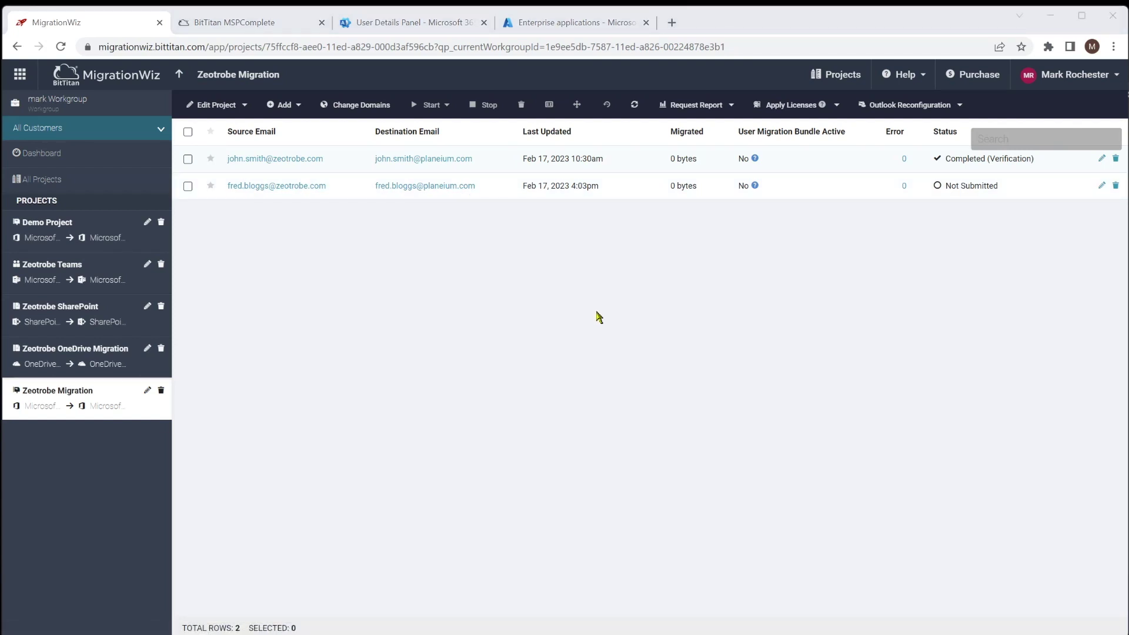
# - Delete the newly added user's row, then bring up Add > Autodiscover Items
pyautogui.click(284, 105)
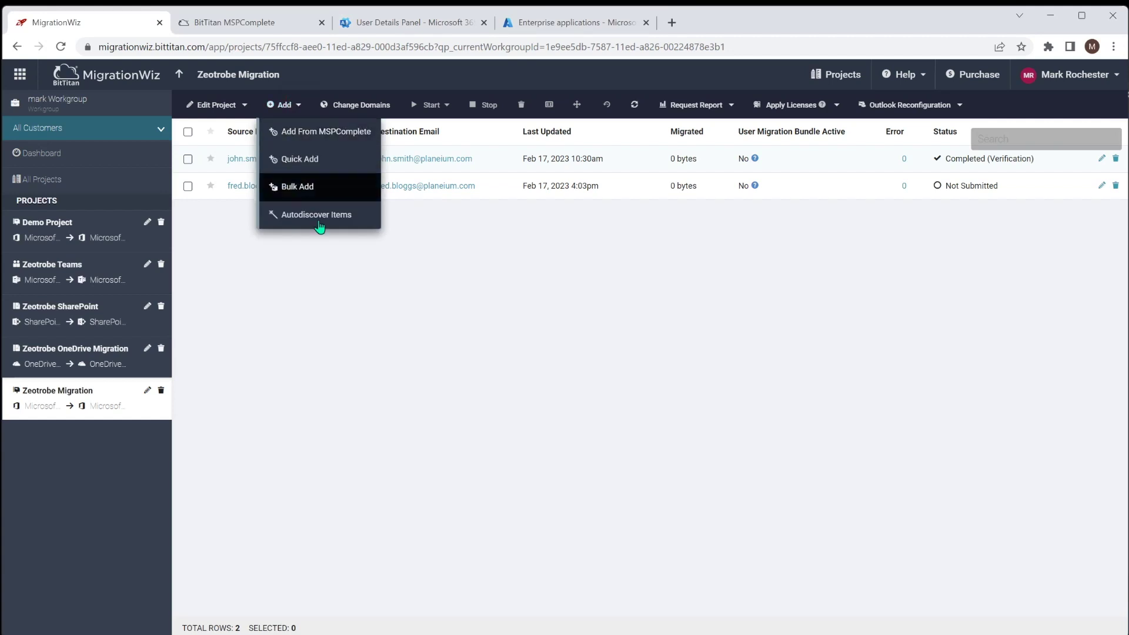
pyautogui.click(317, 215)
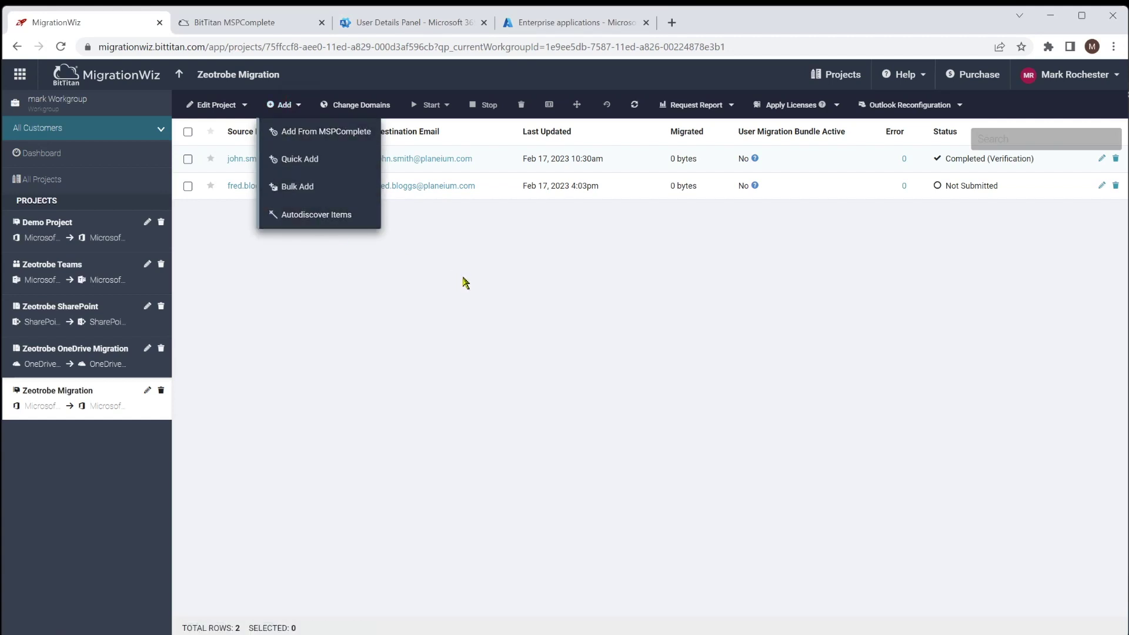
pyautogui.click(188, 186)
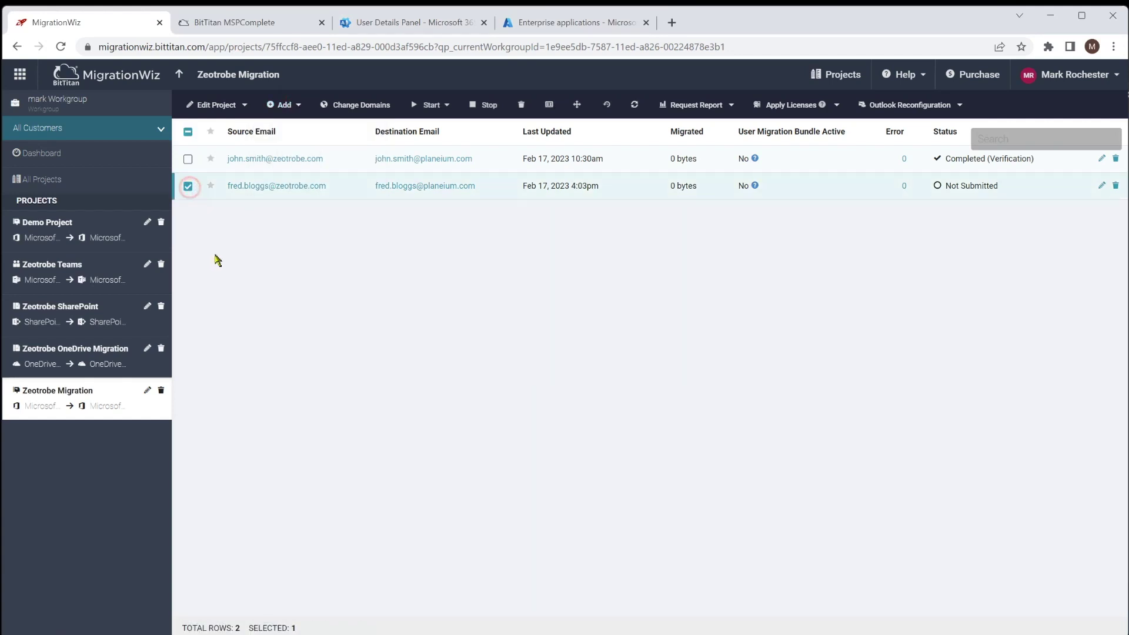
pyautogui.click(521, 105)
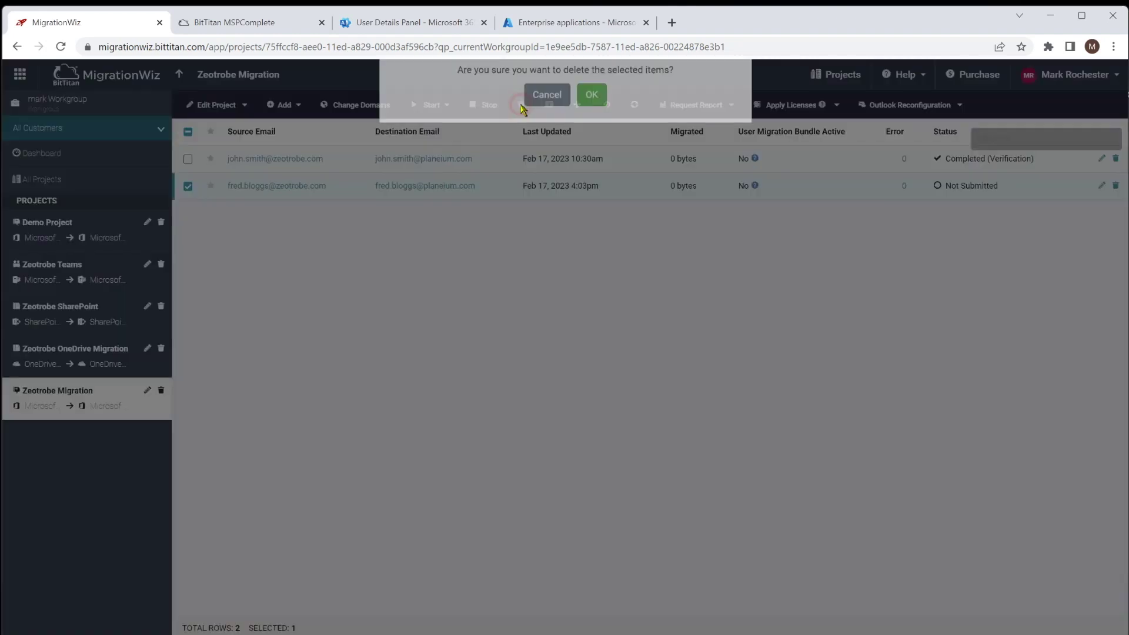
pyautogui.click(599, 134)
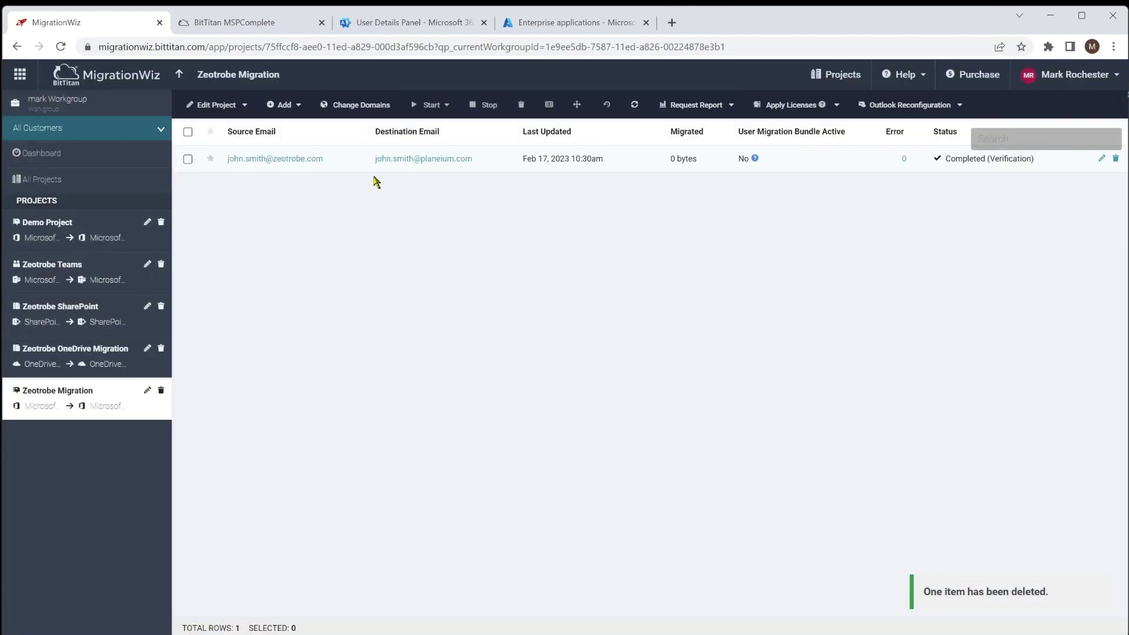
pyautogui.click(287, 106)
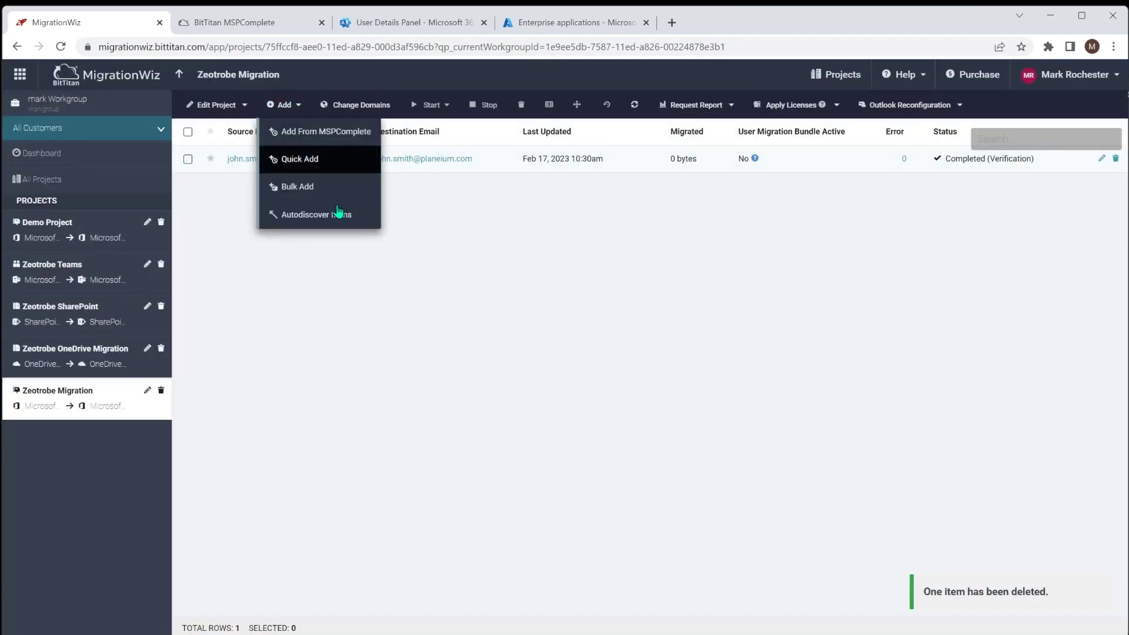
pyautogui.click(307, 215)
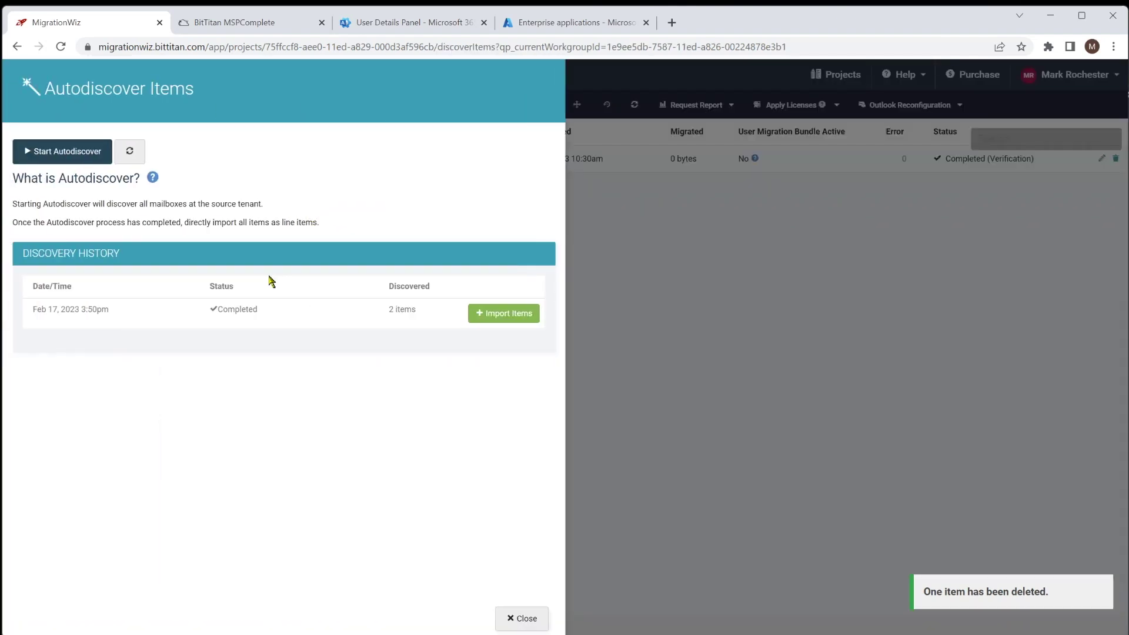
# - Start a new autodiscovery and import its three discovered items
pyautogui.click(67, 153)
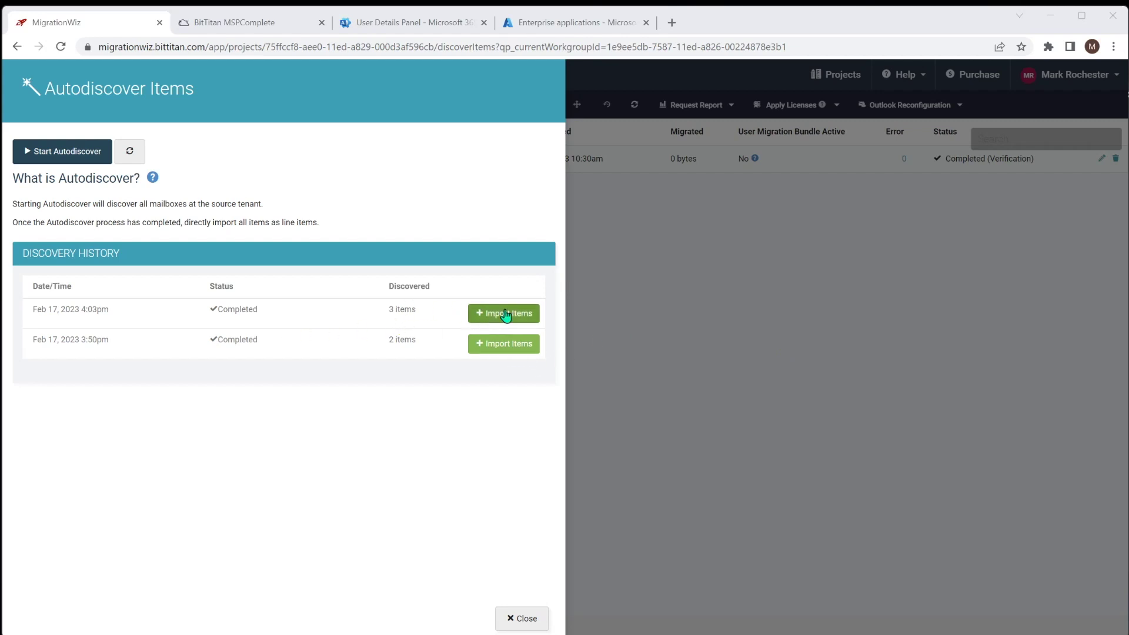
pyautogui.click(521, 317)
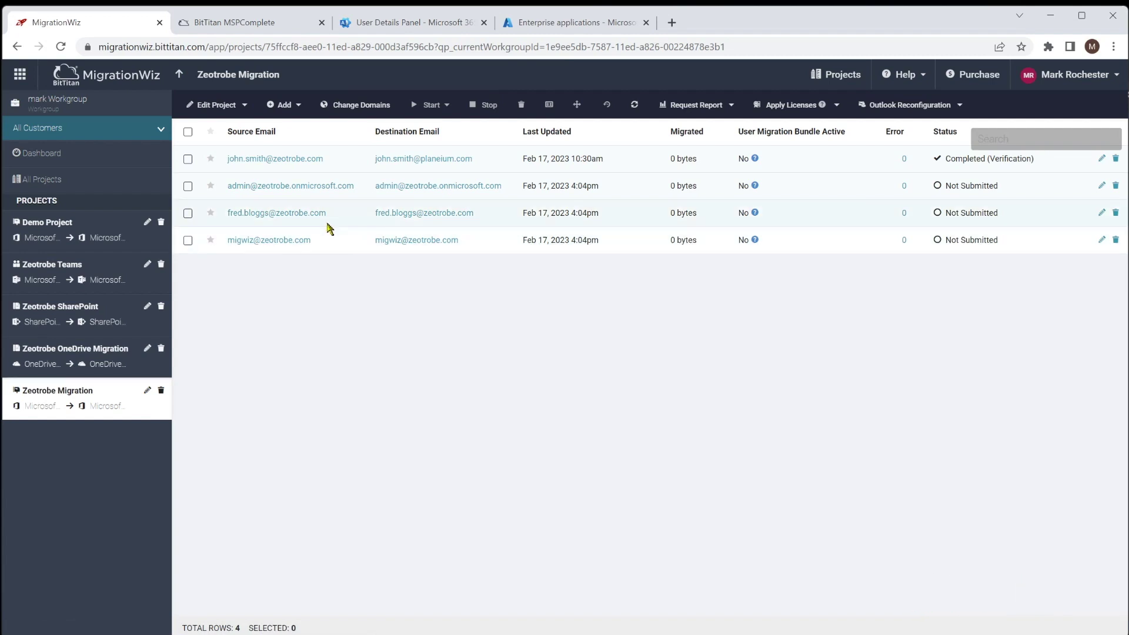
# - Delete the two unwanted discovered mailboxes from the project
pyautogui.click(188, 186)
pyautogui.click(187, 241)
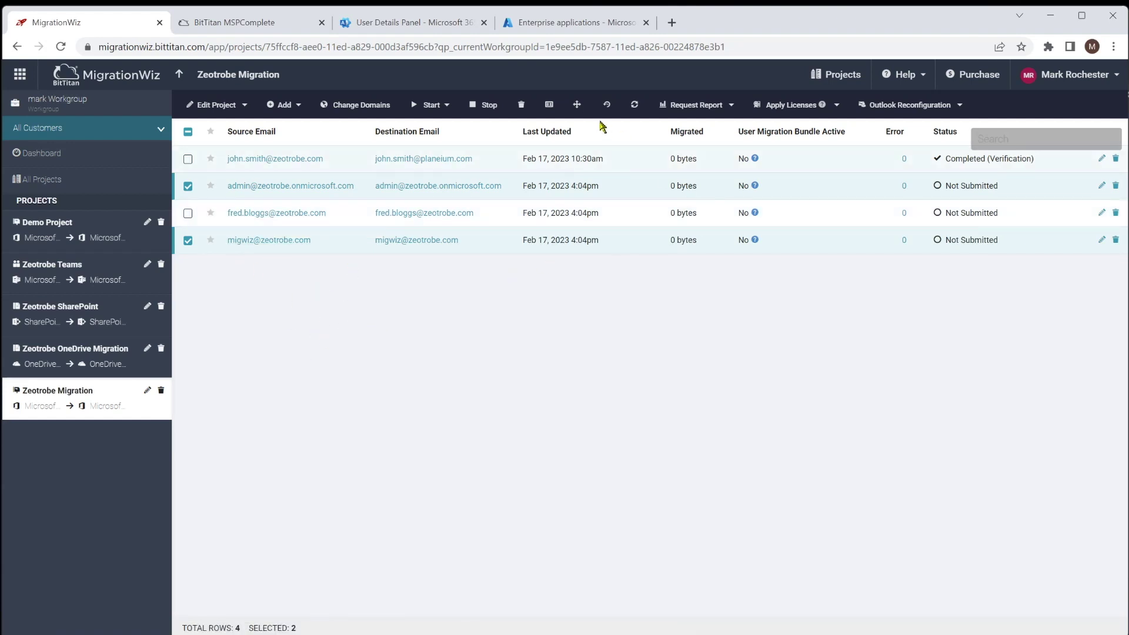
pyautogui.click(521, 105)
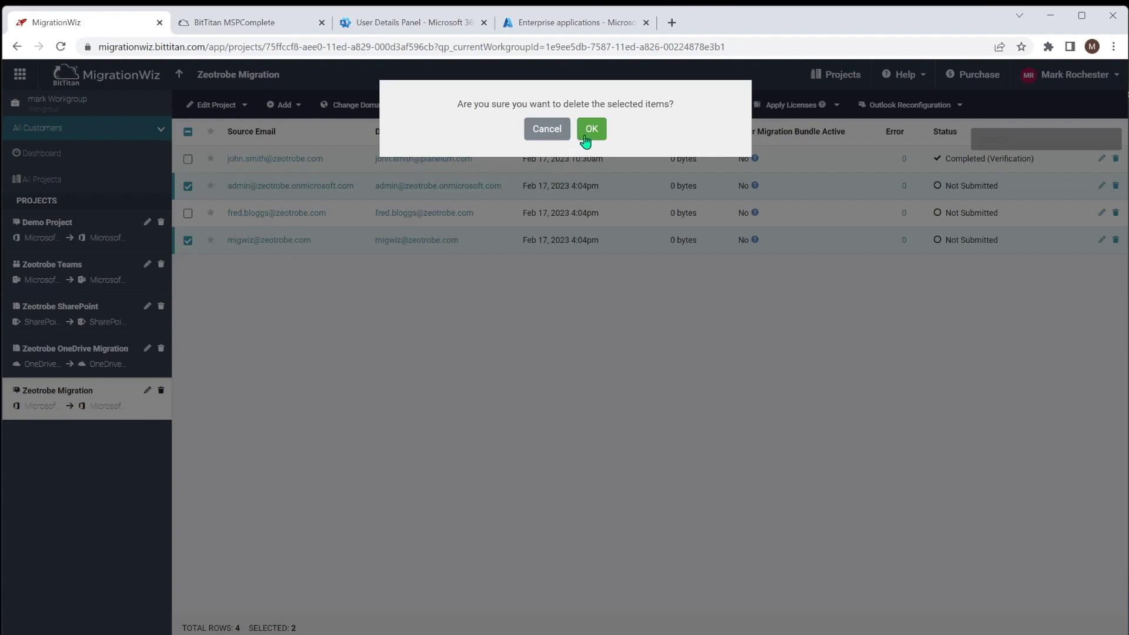
pyautogui.click(590, 129)
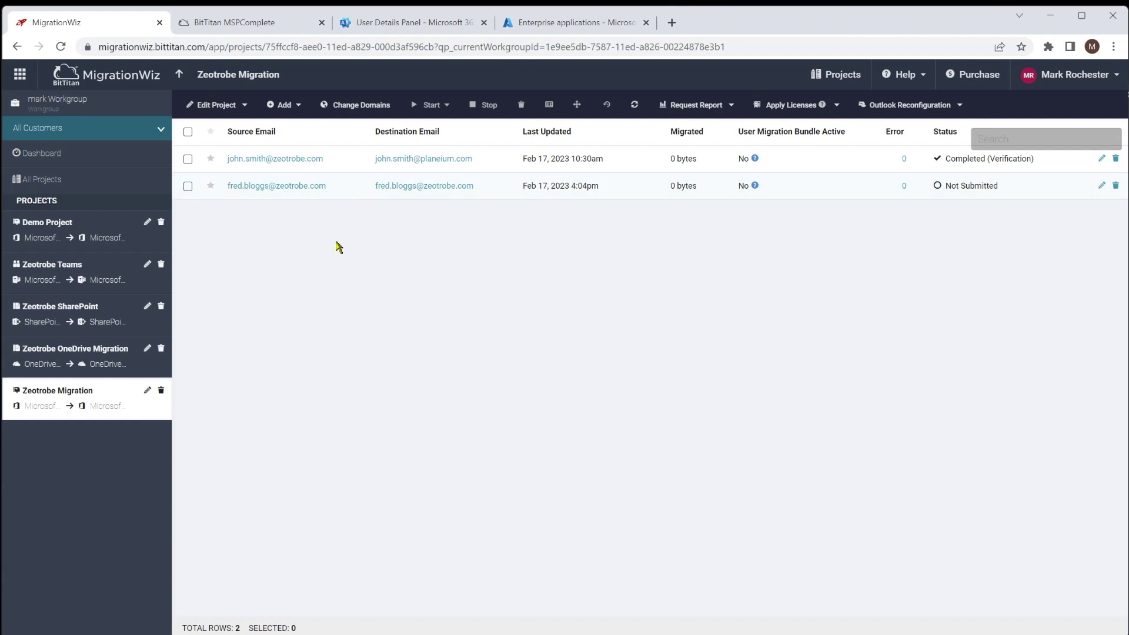
# - Select only the not-submitted user and bring up Change Domains
pyautogui.click(188, 133)
pyautogui.click(187, 159)
pyautogui.click(348, 105)
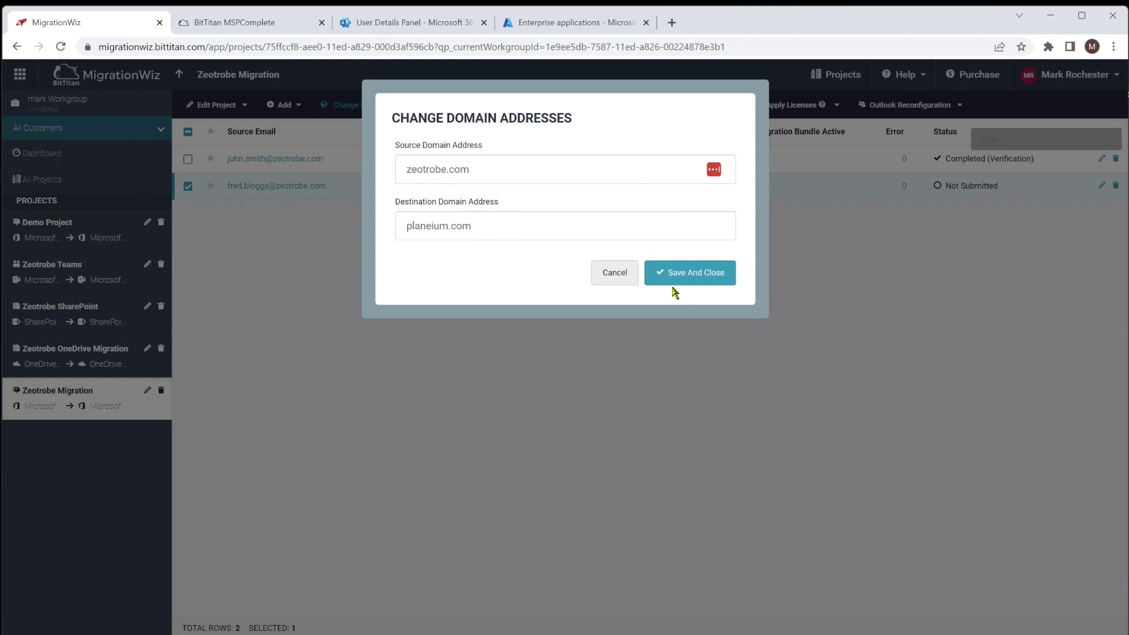
# - Save and close with planeium.com kept as the destination domain
pyautogui.click(685, 276)
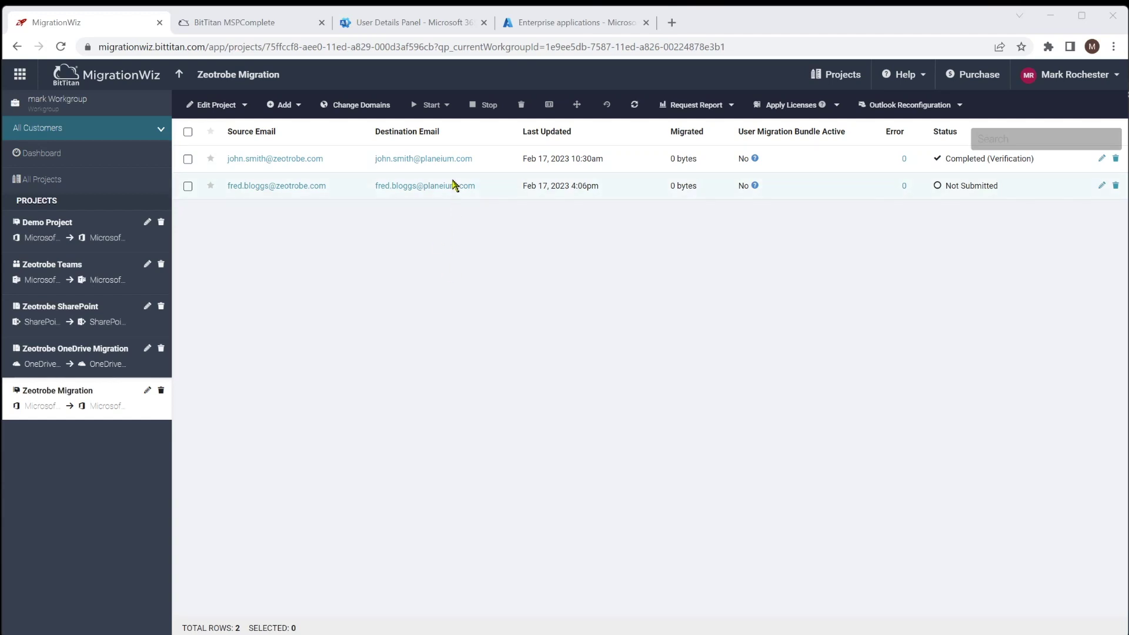
pyautogui.click(187, 159)
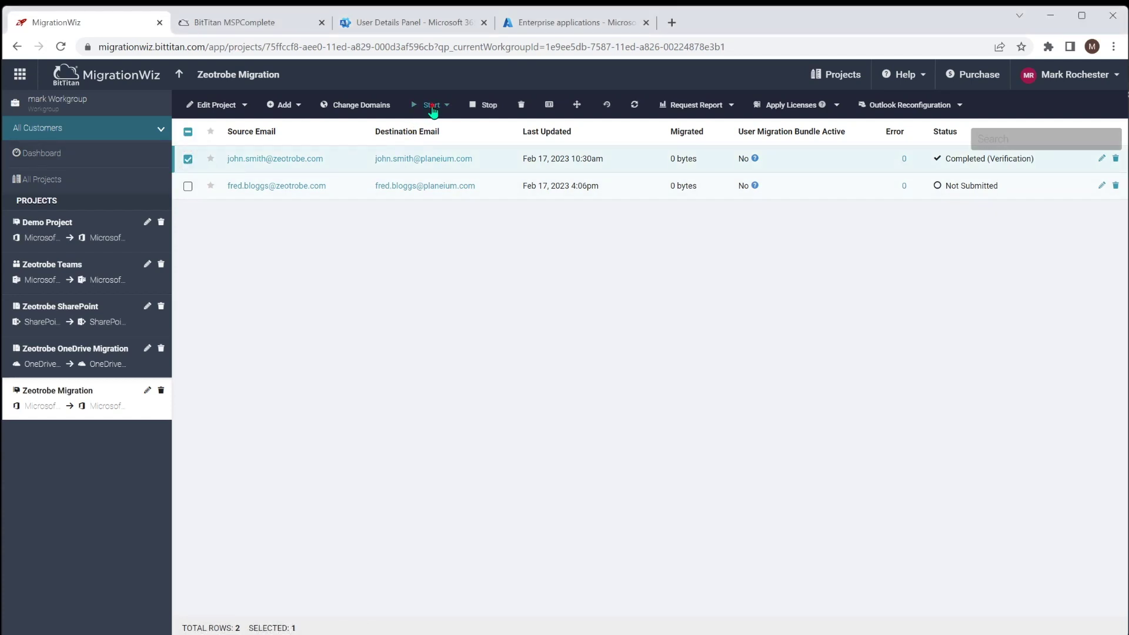
pyautogui.click(432, 107)
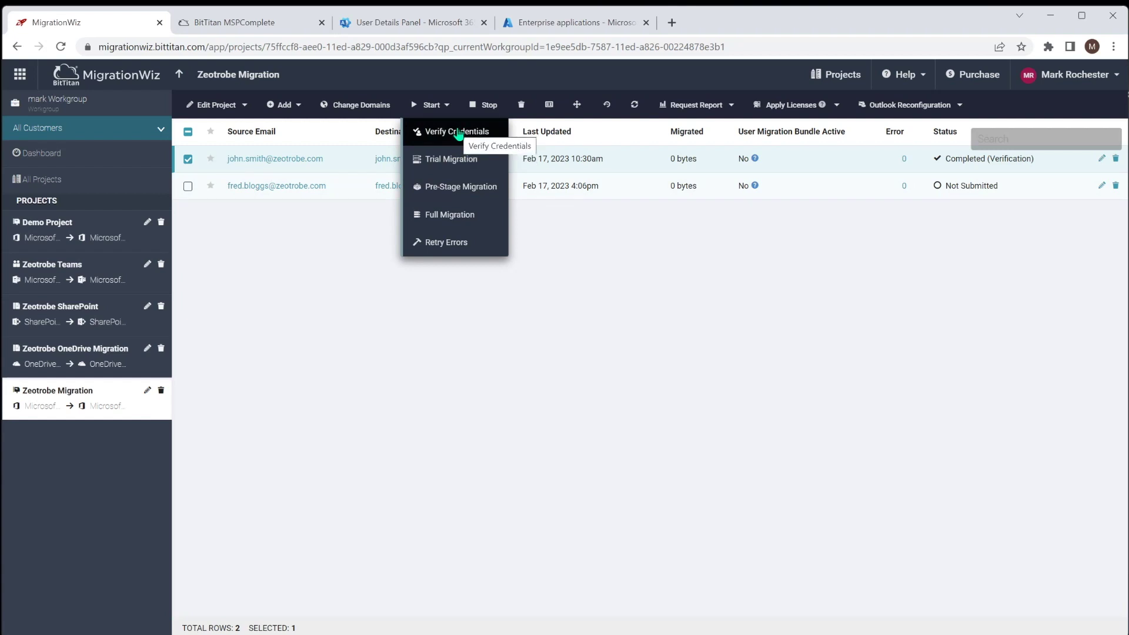
pyautogui.click(340, 260)
pyautogui.click(188, 160)
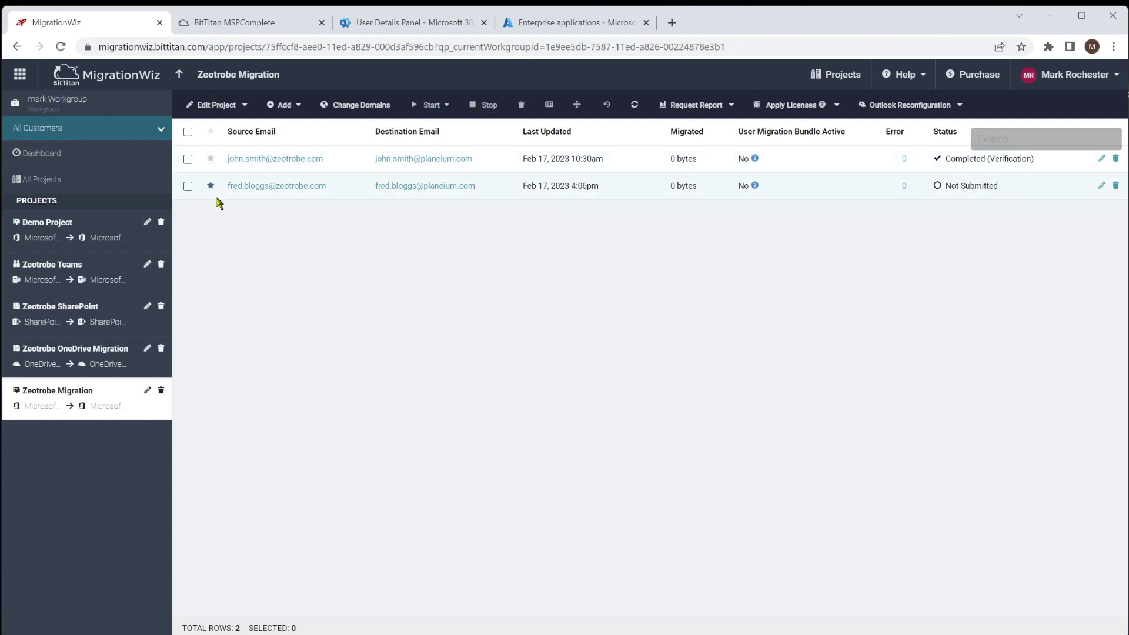
pyautogui.click(187, 185)
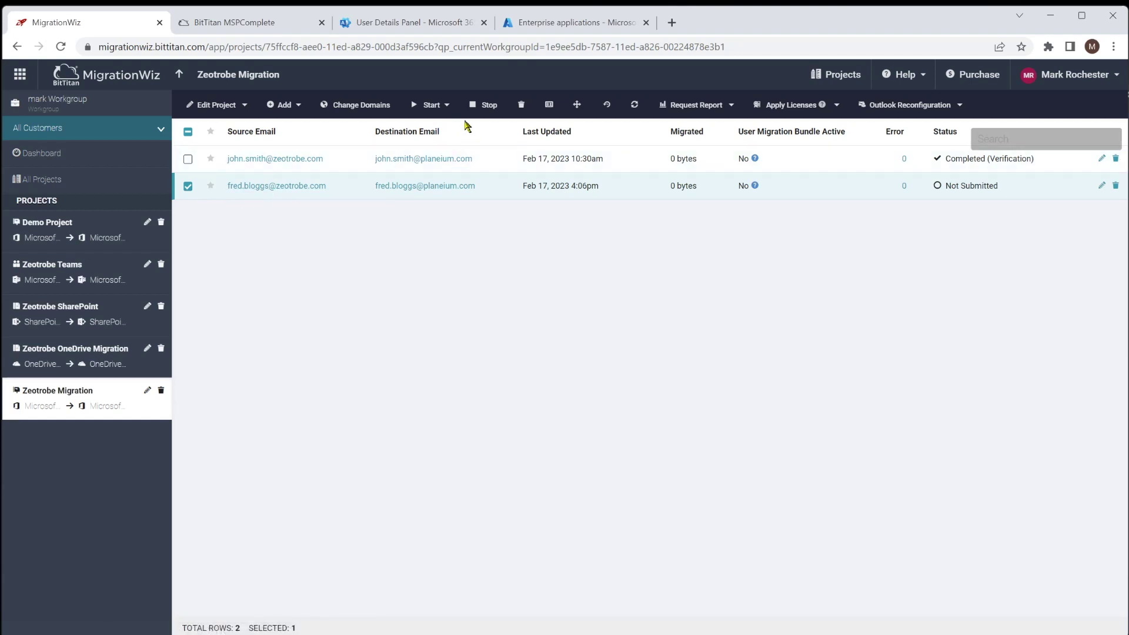
pyautogui.click(447, 107)
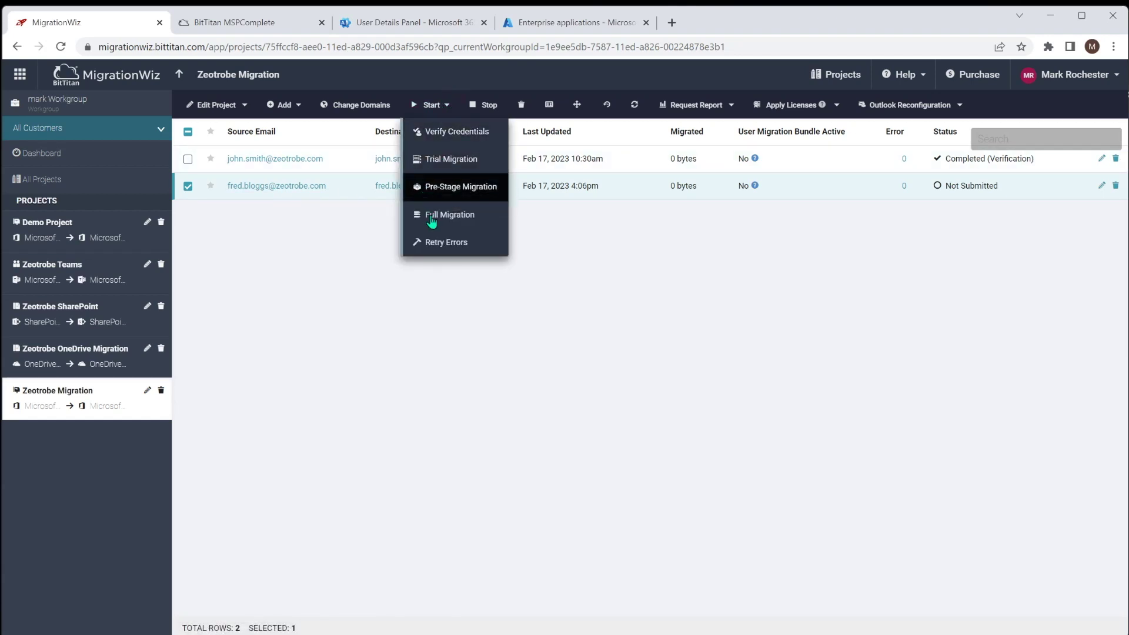
pyautogui.click(447, 187)
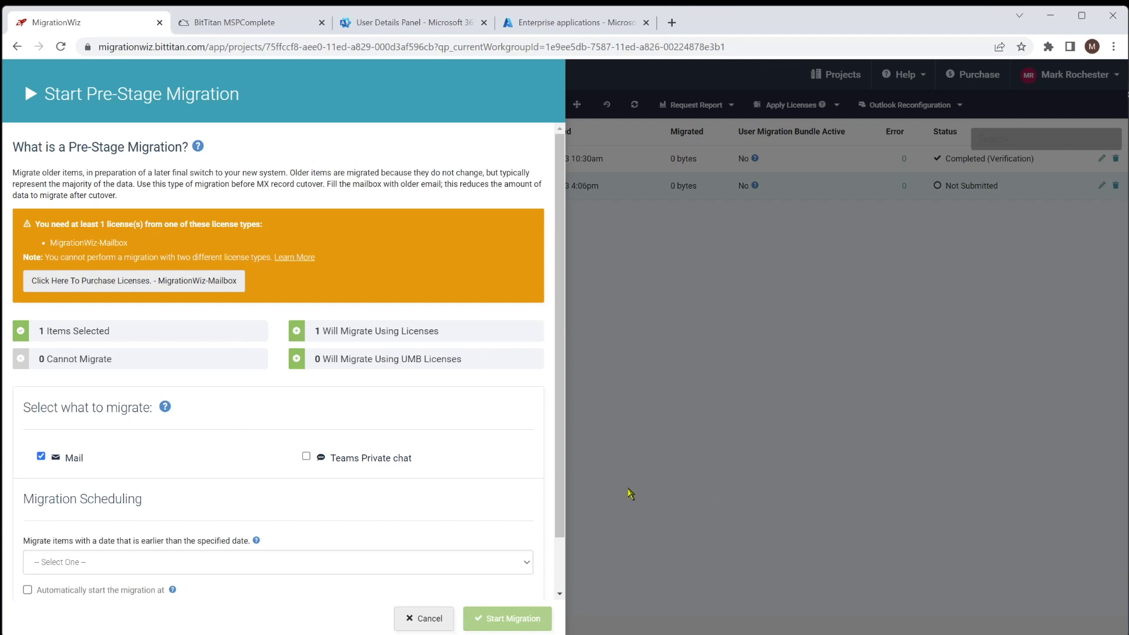
pyautogui.click(432, 618)
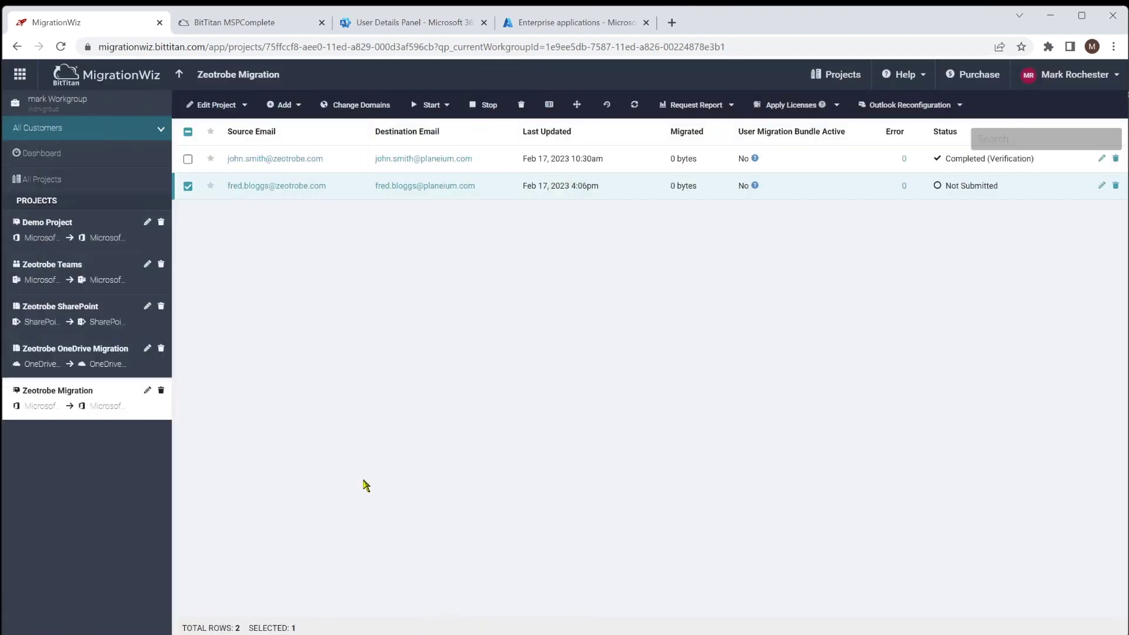
# - Review the workgroup's license packs under Licenses, then go to Purchase in the store
pyautogui.click(1079, 82)
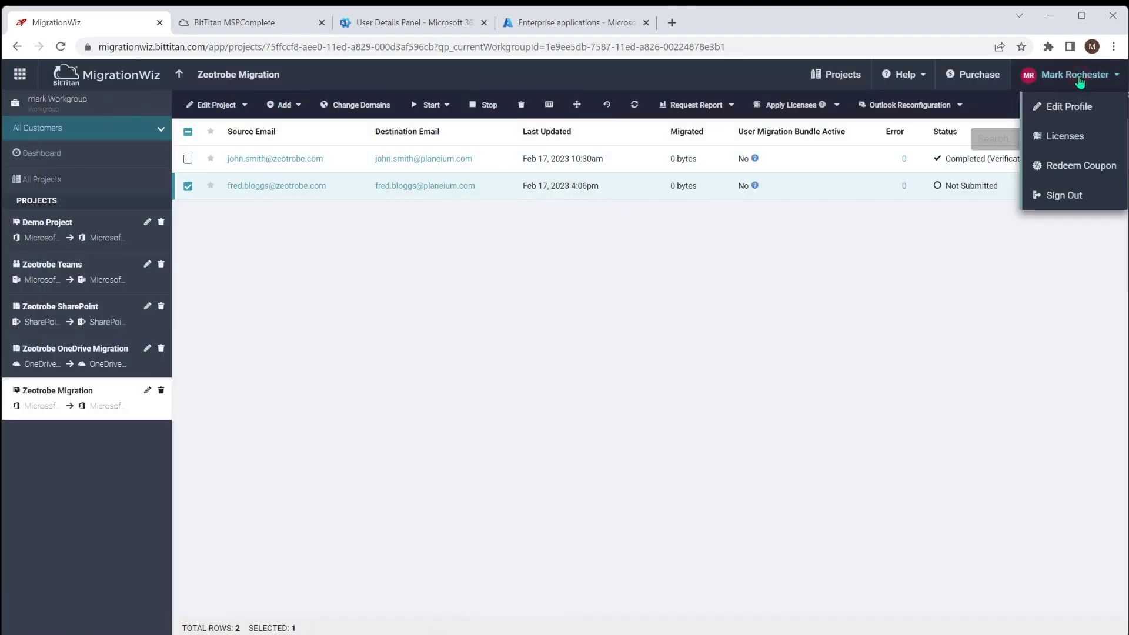
pyautogui.click(1081, 137)
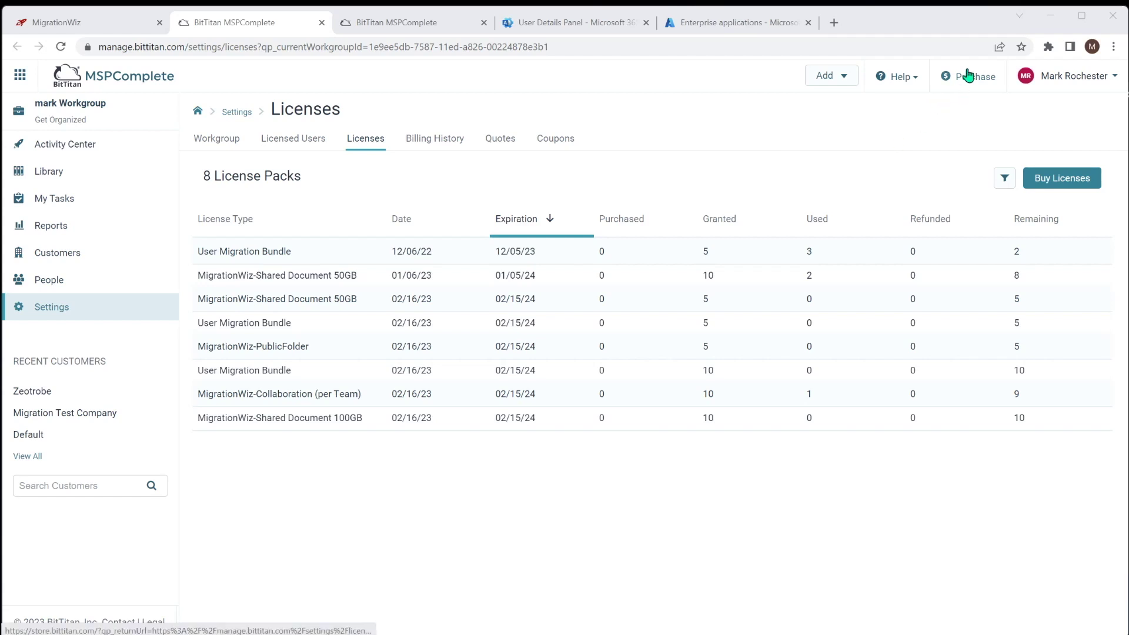
pyautogui.click(968, 78)
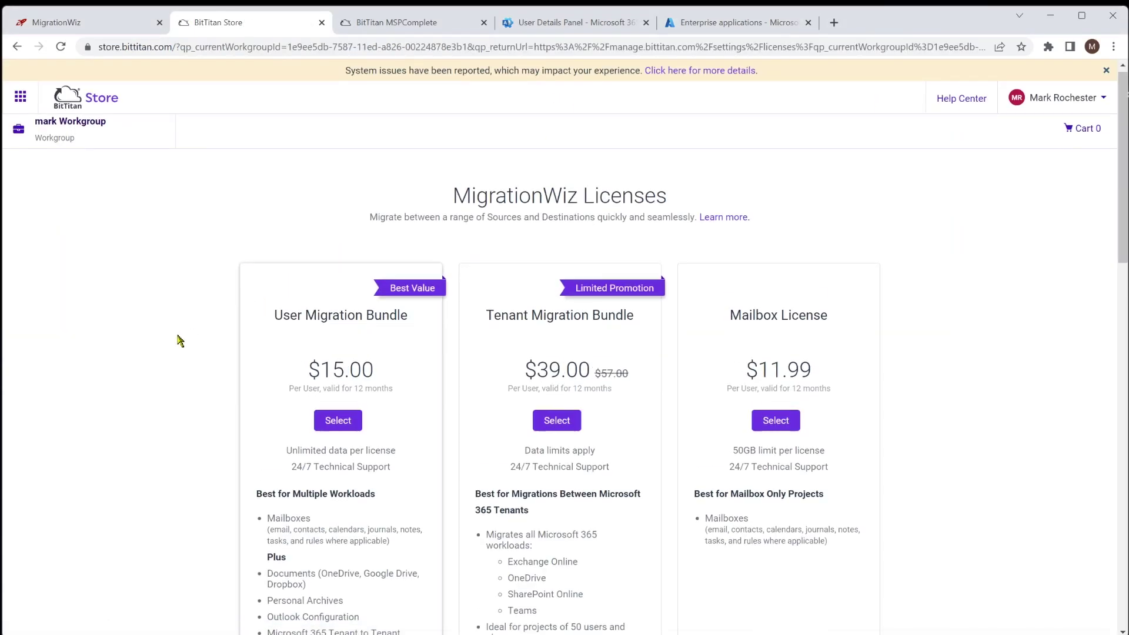
# - Review the bundle's Outlook Configuration feature and close the yellow System issues banner
pyautogui.scroll(-2, 176, 341)
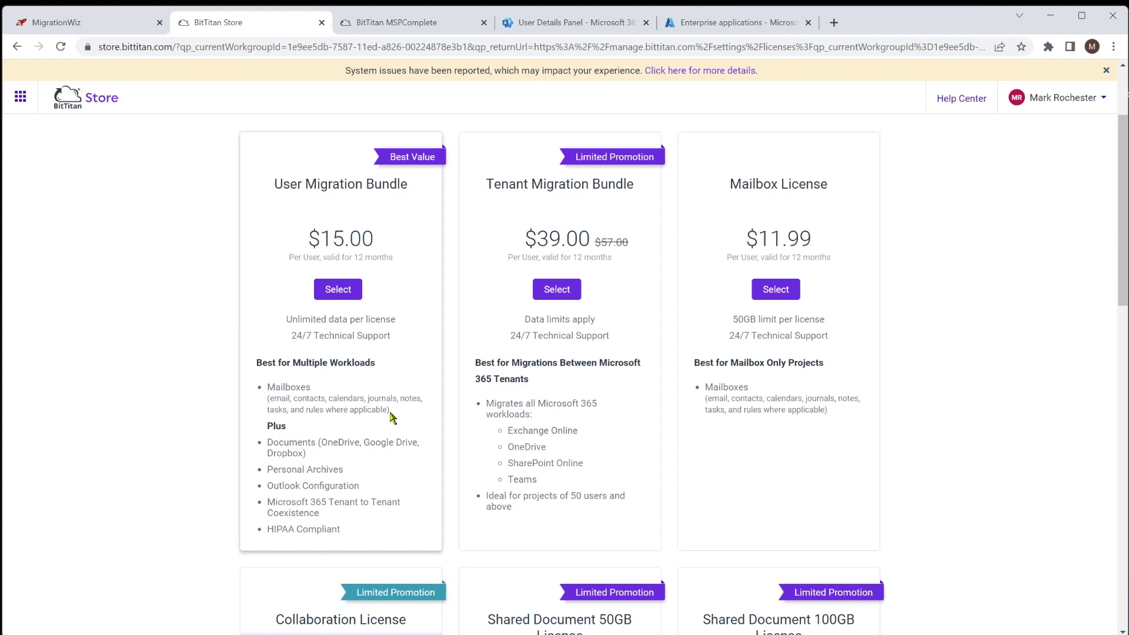
pyautogui.moveTo(363, 486); pyautogui.dragTo(267, 485)
pyautogui.click(346, 487)
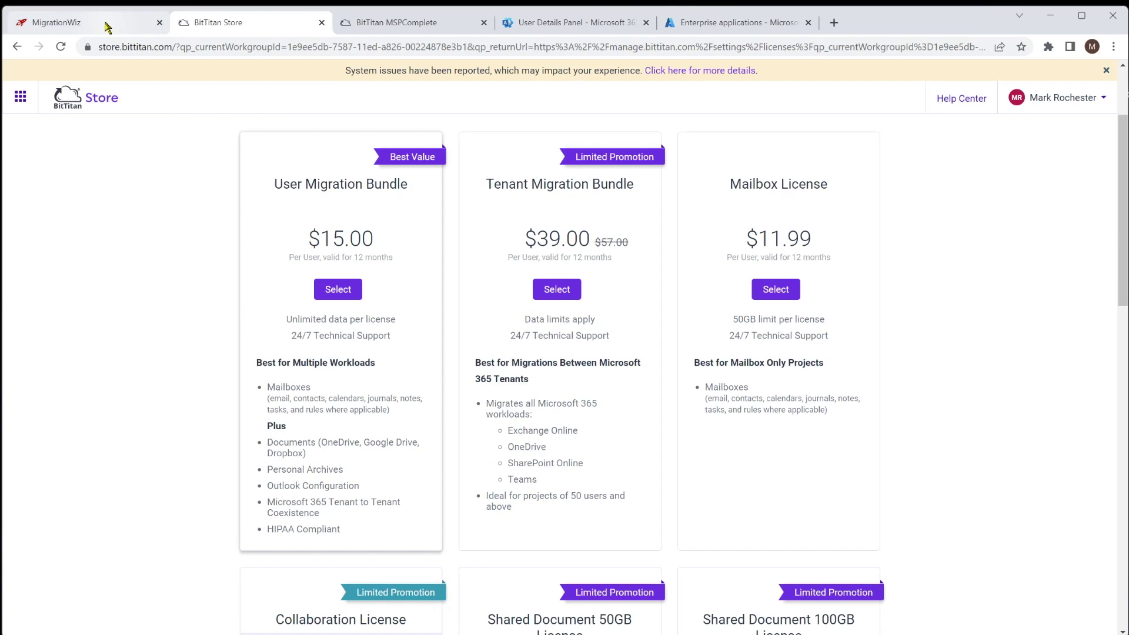
pyautogui.click(1106, 70)
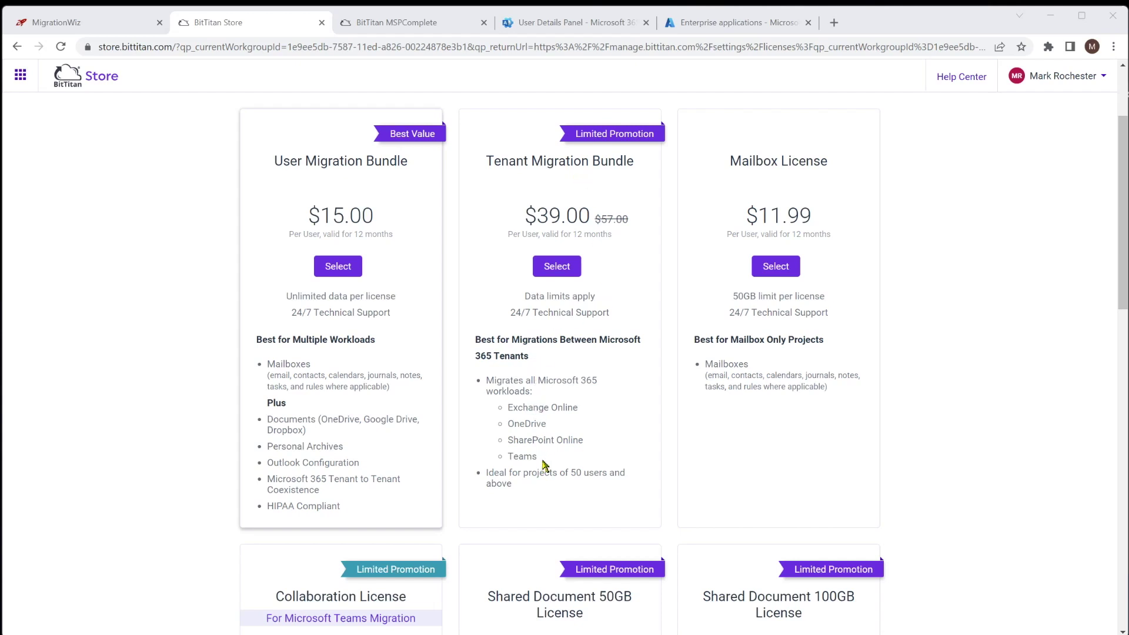
# - Scroll through every MigrationWiz license card, then go back to MSPComplete Licenses
pyautogui.scroll(-5, 535, 437)
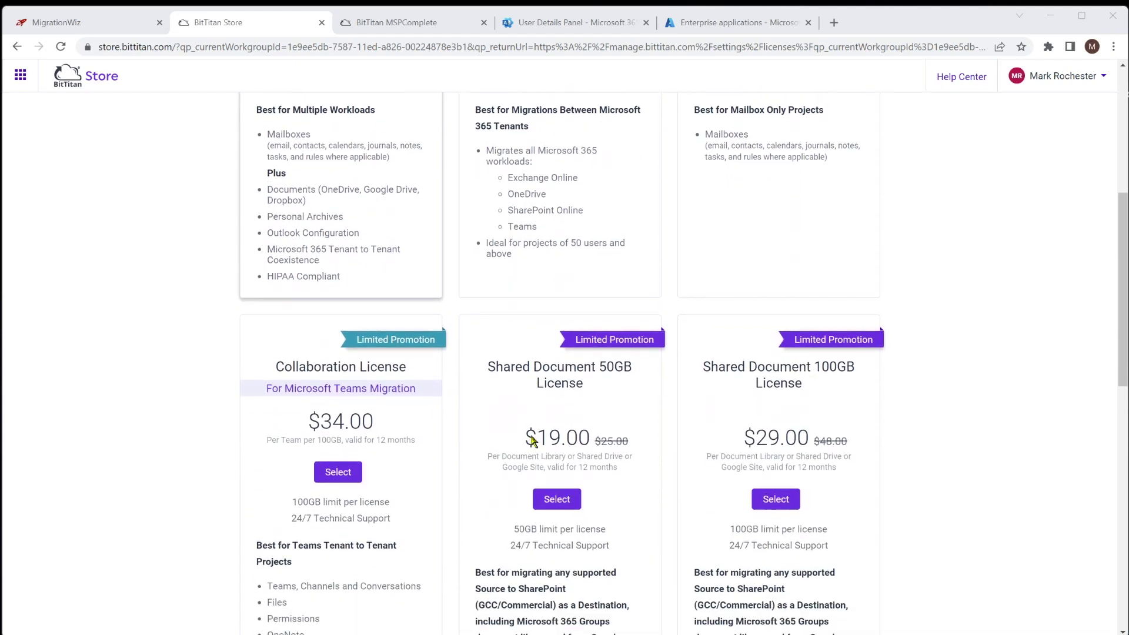
pyautogui.scroll(-1, 532, 440)
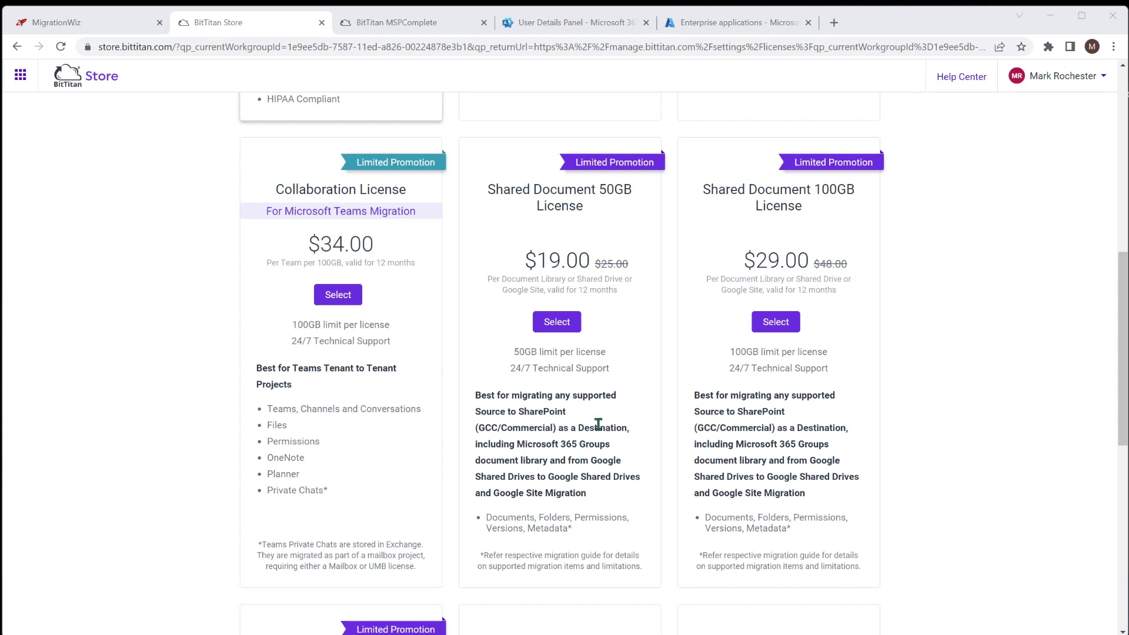
pyautogui.scroll(-1, 599, 424)
pyautogui.scroll(-4, 608, 423)
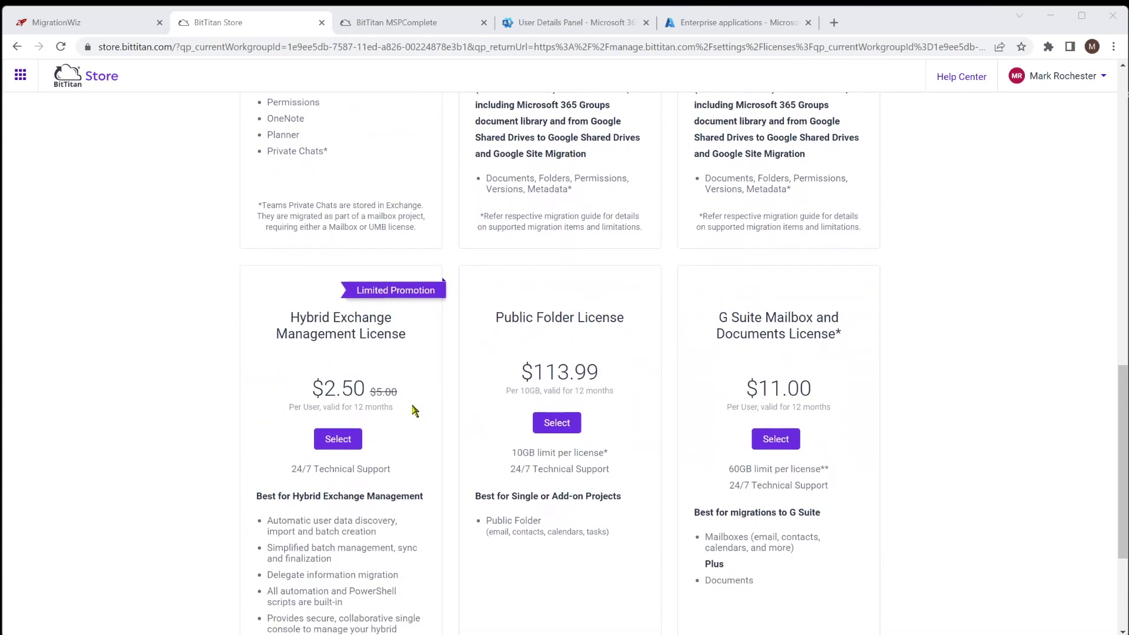
pyautogui.scroll(-1, 428, 409)
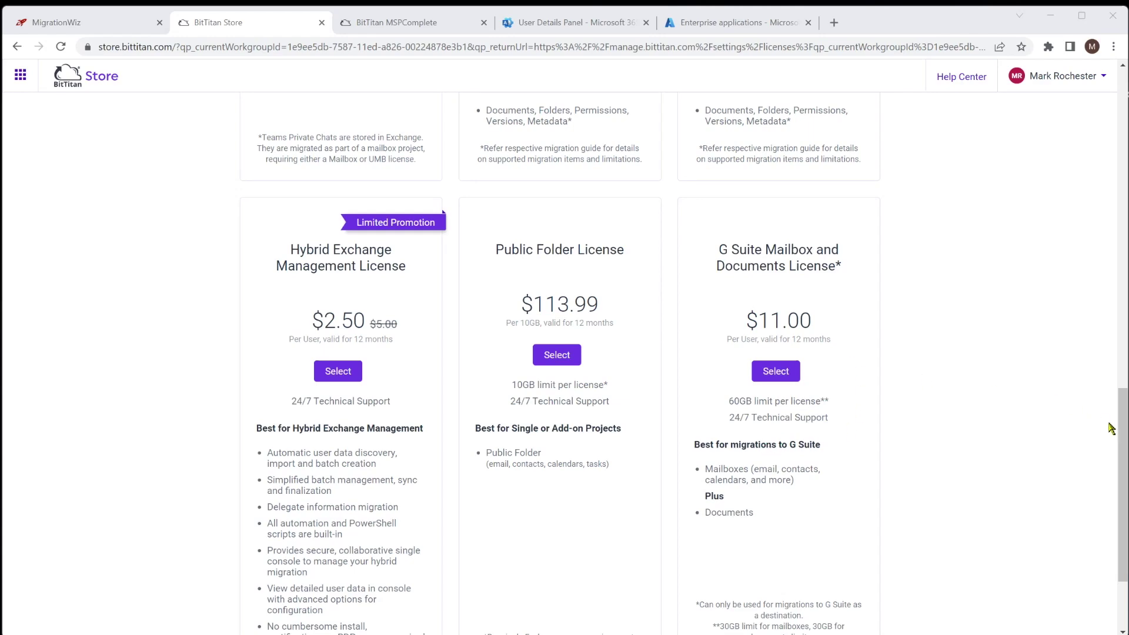
pyautogui.moveTo(1122, 428); pyautogui.dragTo(1043, 106)
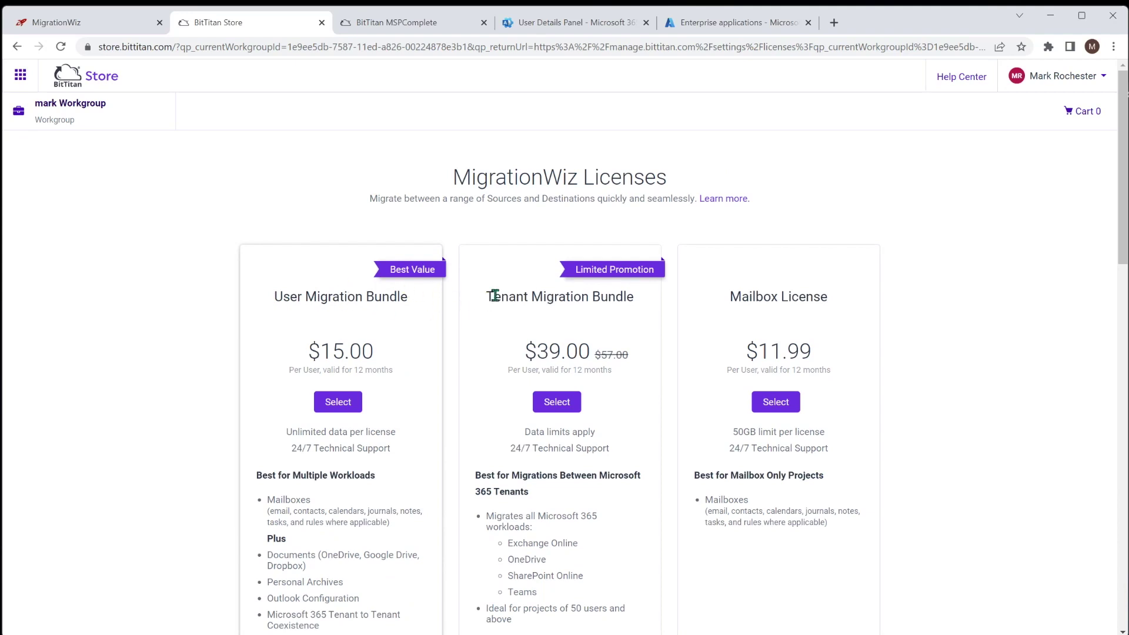
pyautogui.hotkey('alt', 'Left')
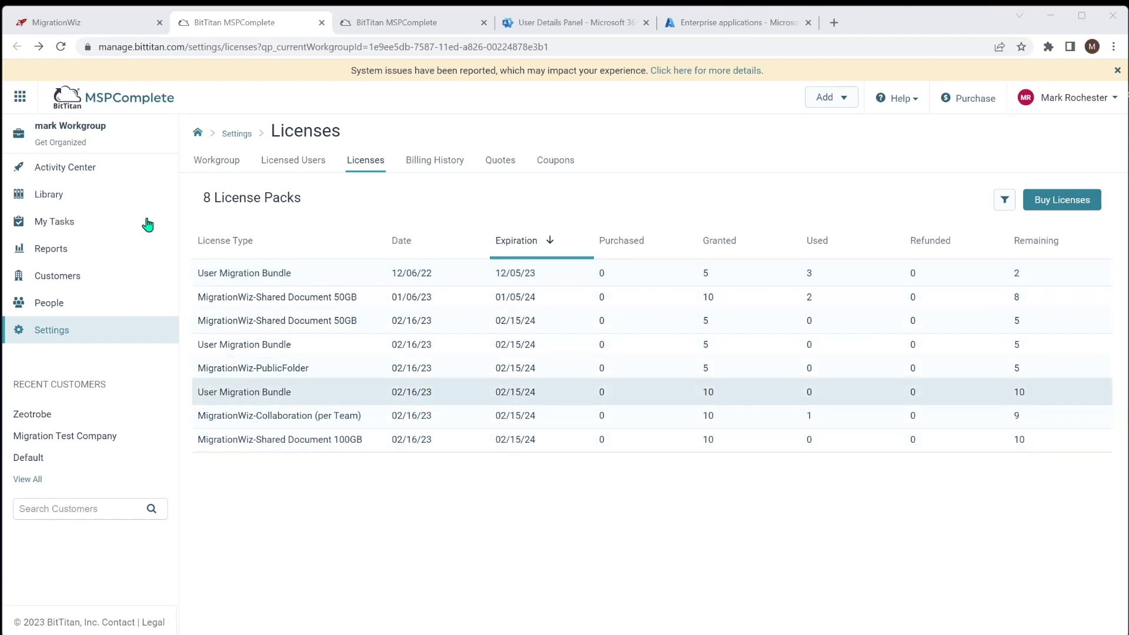
# - Back in Zeotrobe Migration, select both users and apply User Migration Bundle licenses to them
pyautogui.click(101, 26)
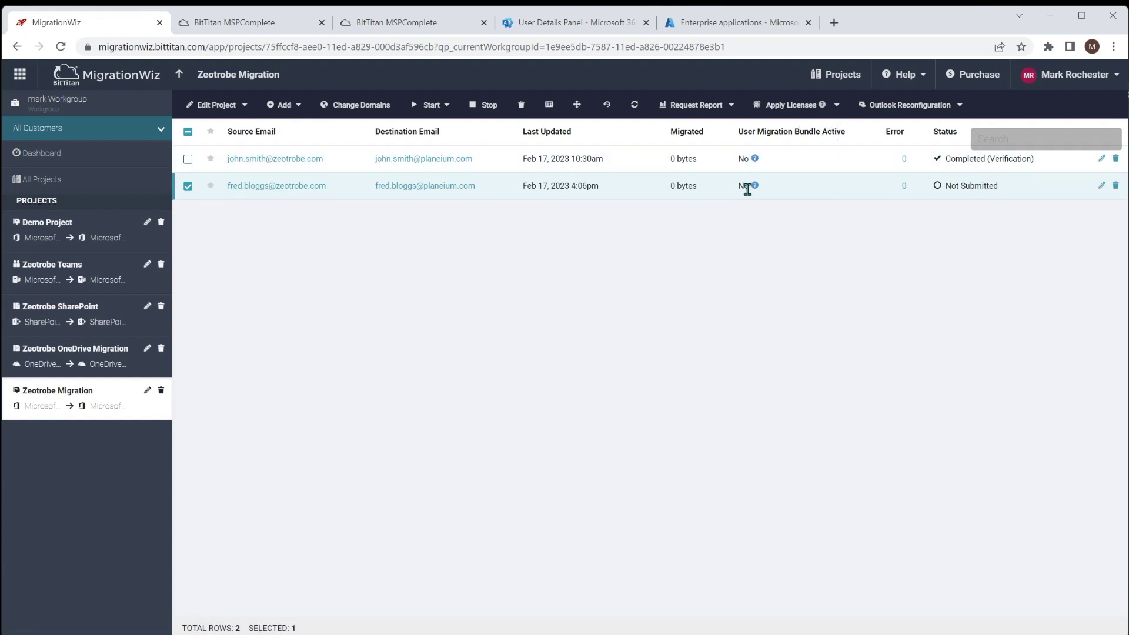
pyautogui.click(187, 160)
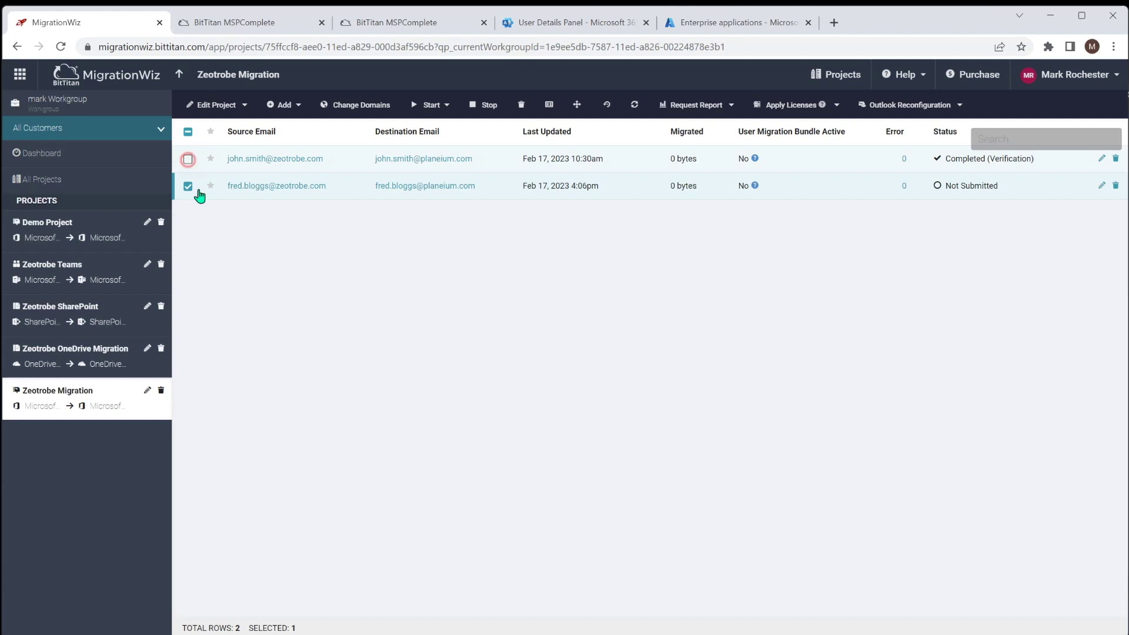
pyautogui.click(788, 107)
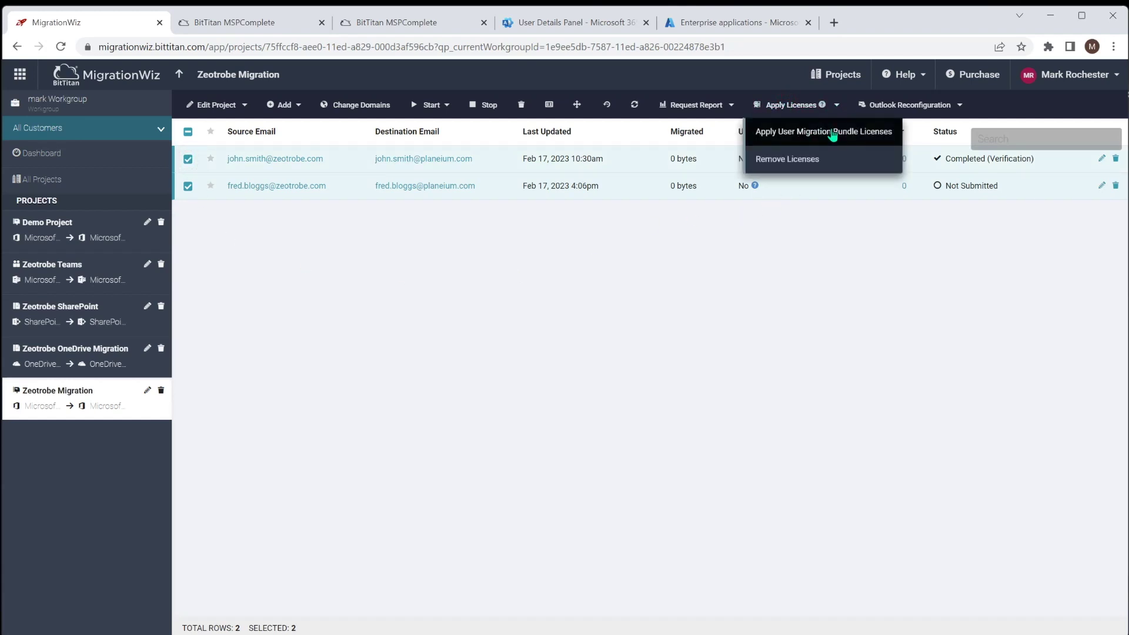
pyautogui.click(833, 136)
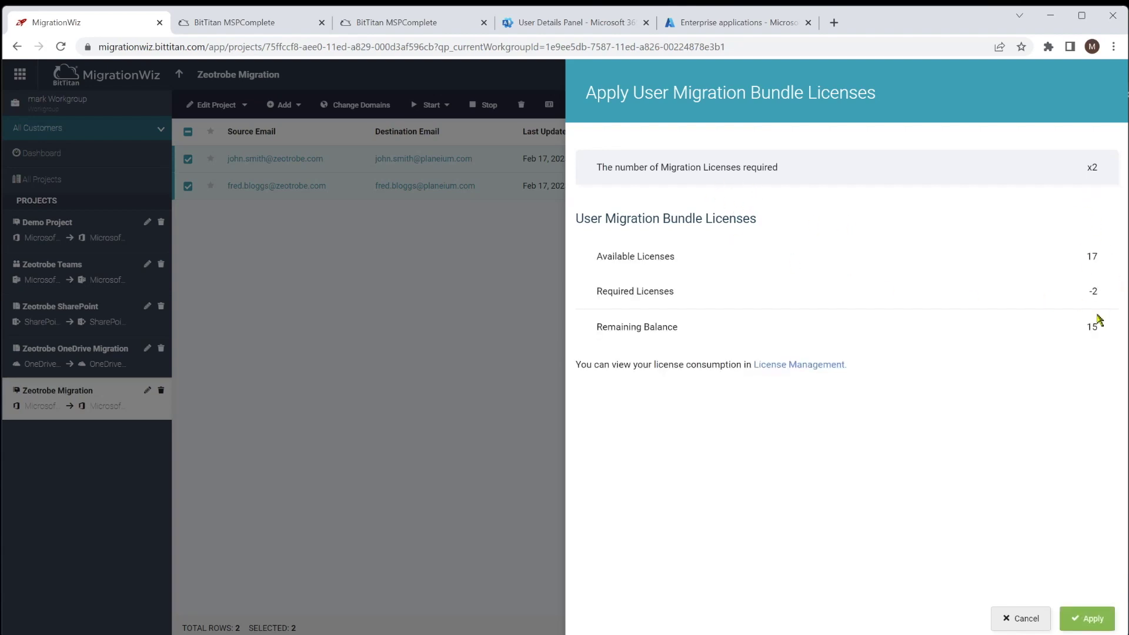
pyautogui.click(1086, 617)
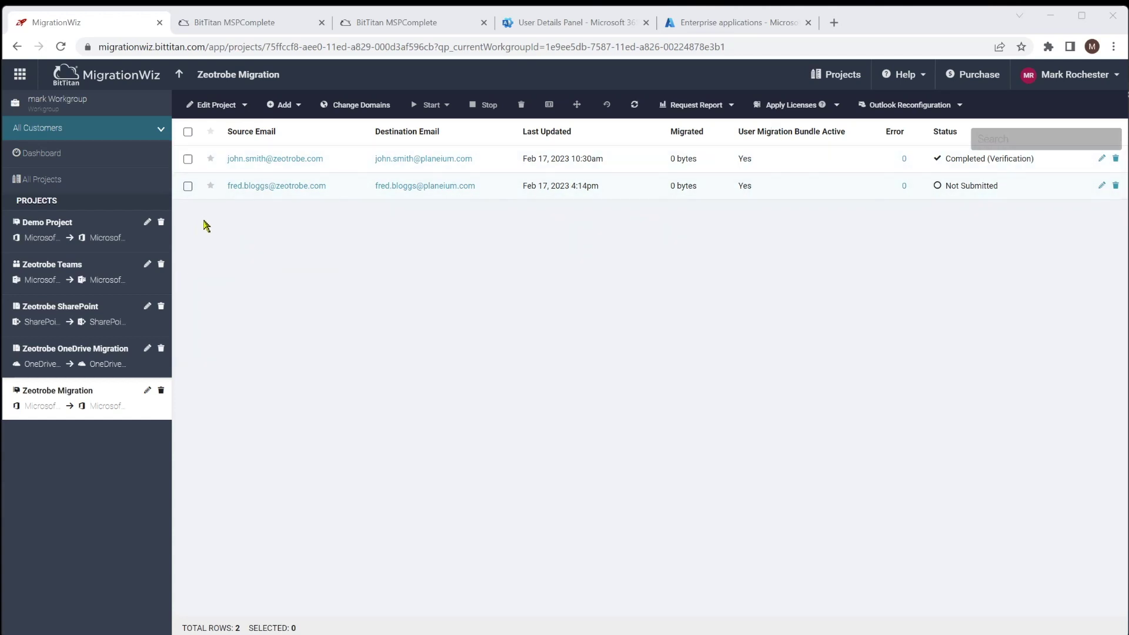
# - Select the second user's mailbox and submit a Pre-Stage Migration for it
pyautogui.click(188, 186)
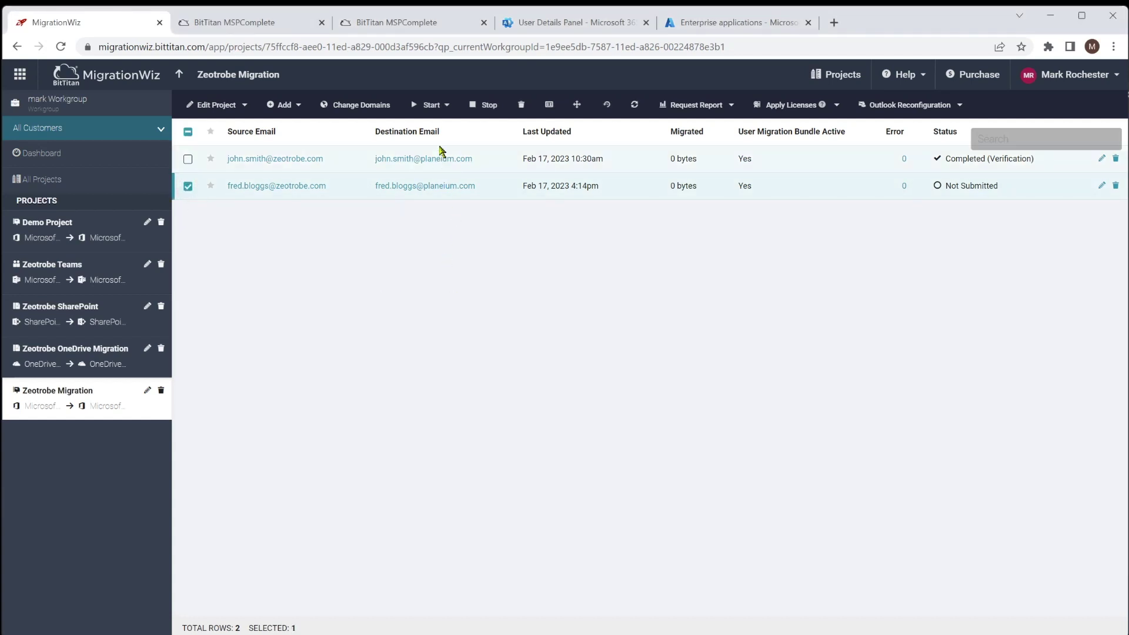
pyautogui.click(444, 106)
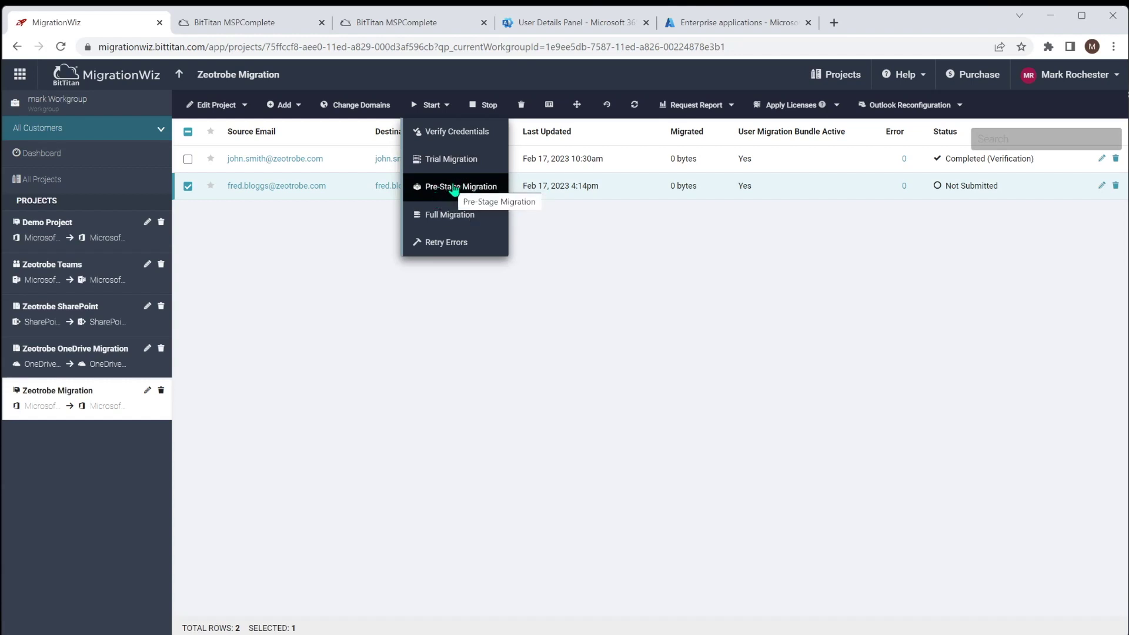
pyautogui.click(454, 187)
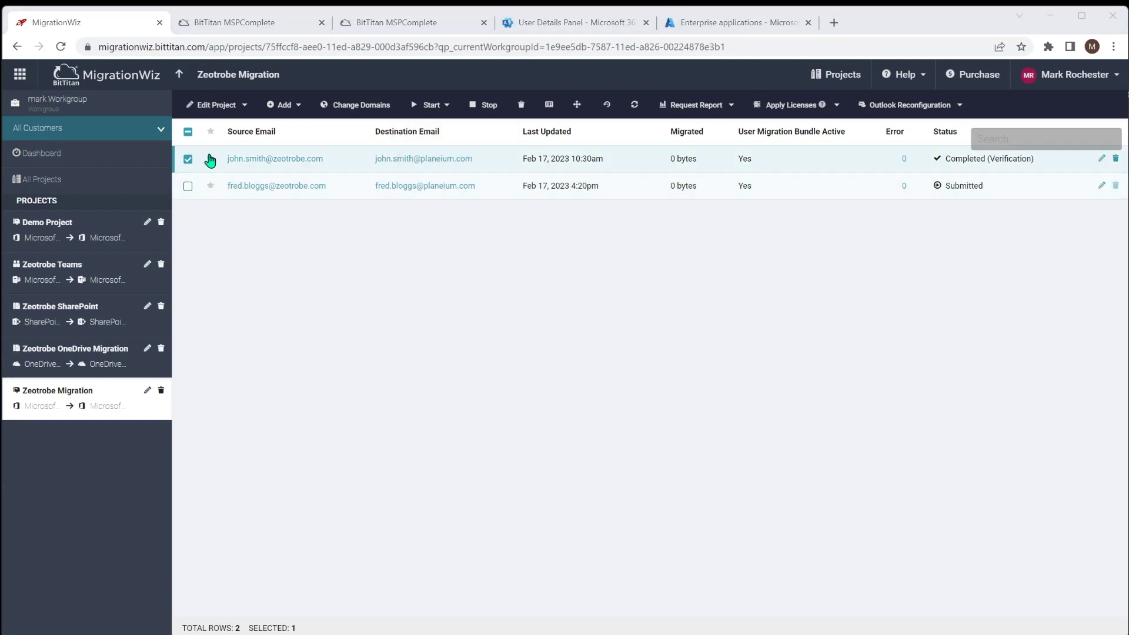
pyautogui.click(439, 108)
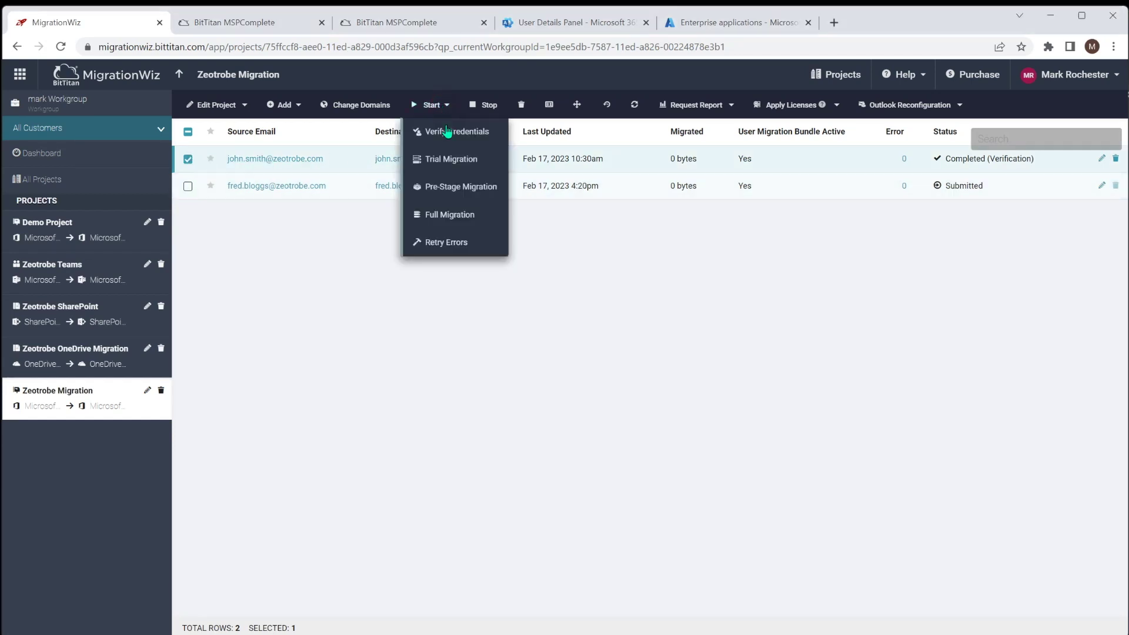
pyautogui.click(456, 187)
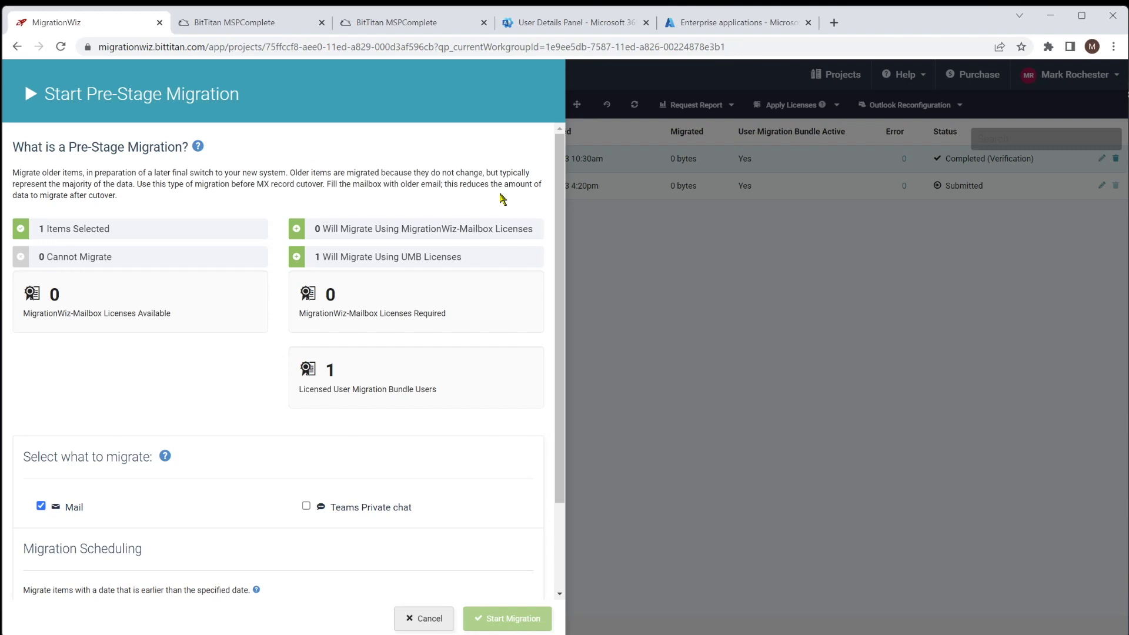
pyautogui.scroll(-2, 282, 416)
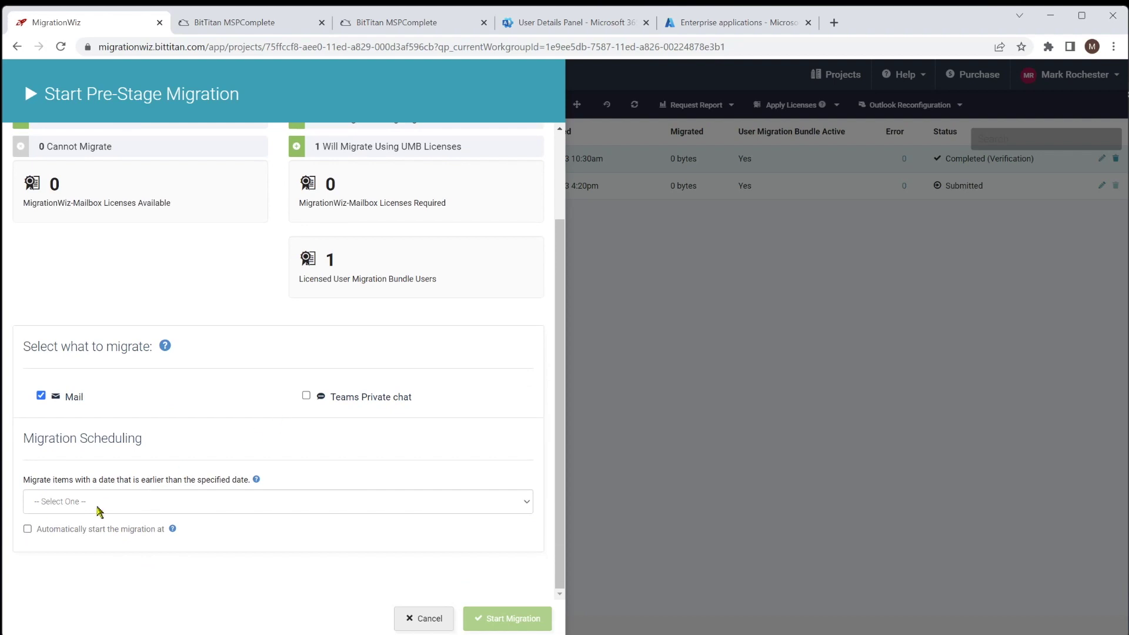
pyautogui.click(98, 506)
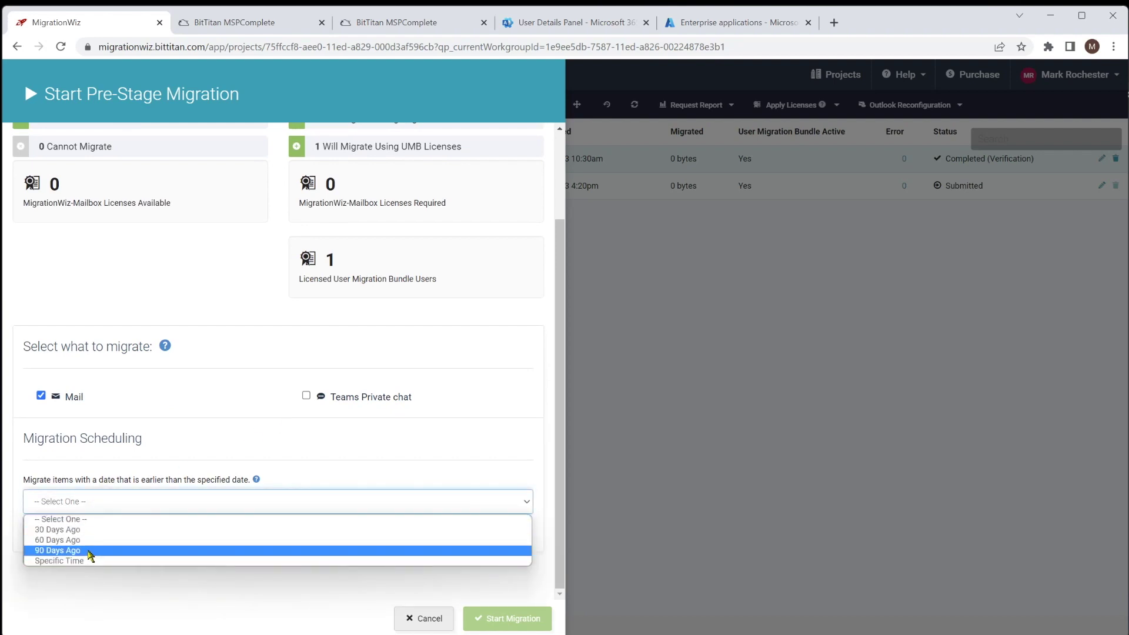
pyautogui.click(95, 530)
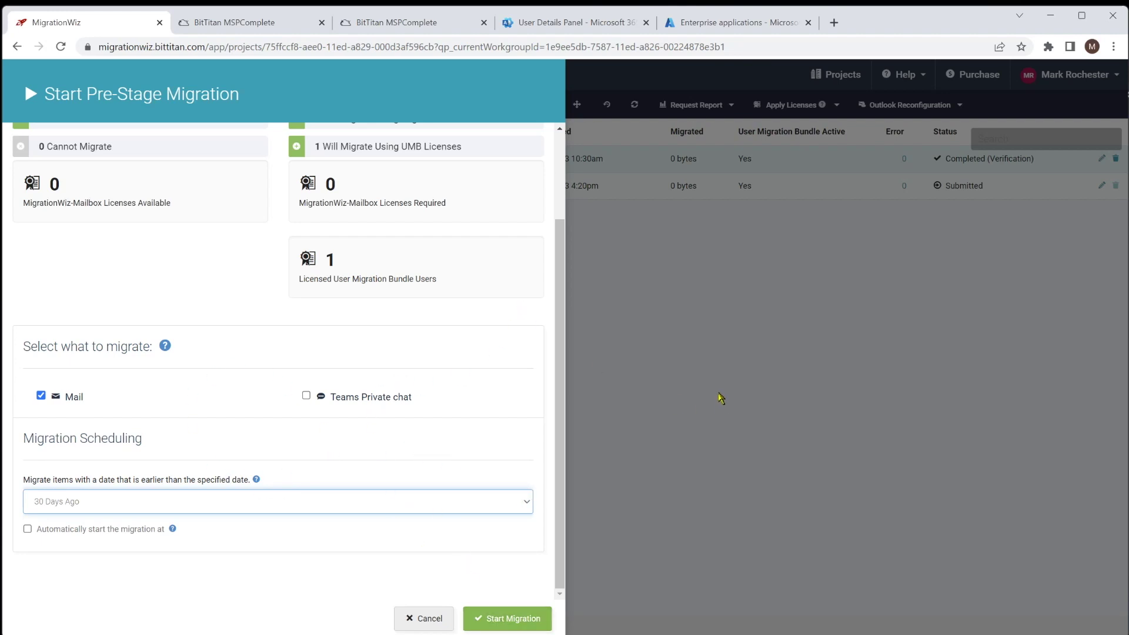
pyautogui.click(659, 351)
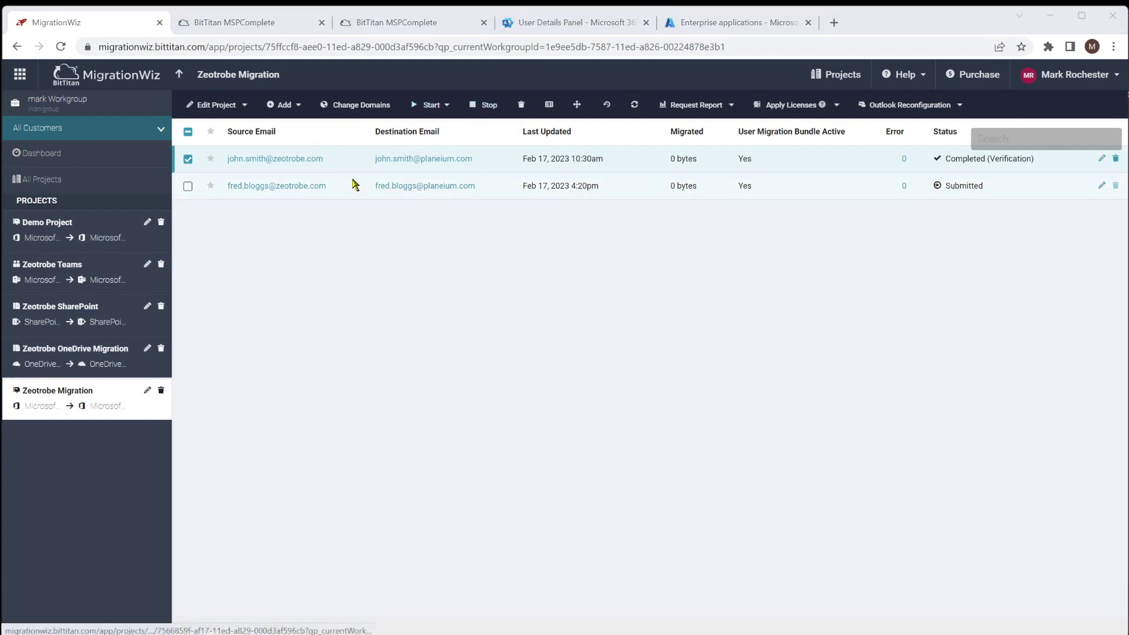
# - Set up a Full Migration for the first mailbox and enable its automatic start option
pyautogui.click(445, 108)
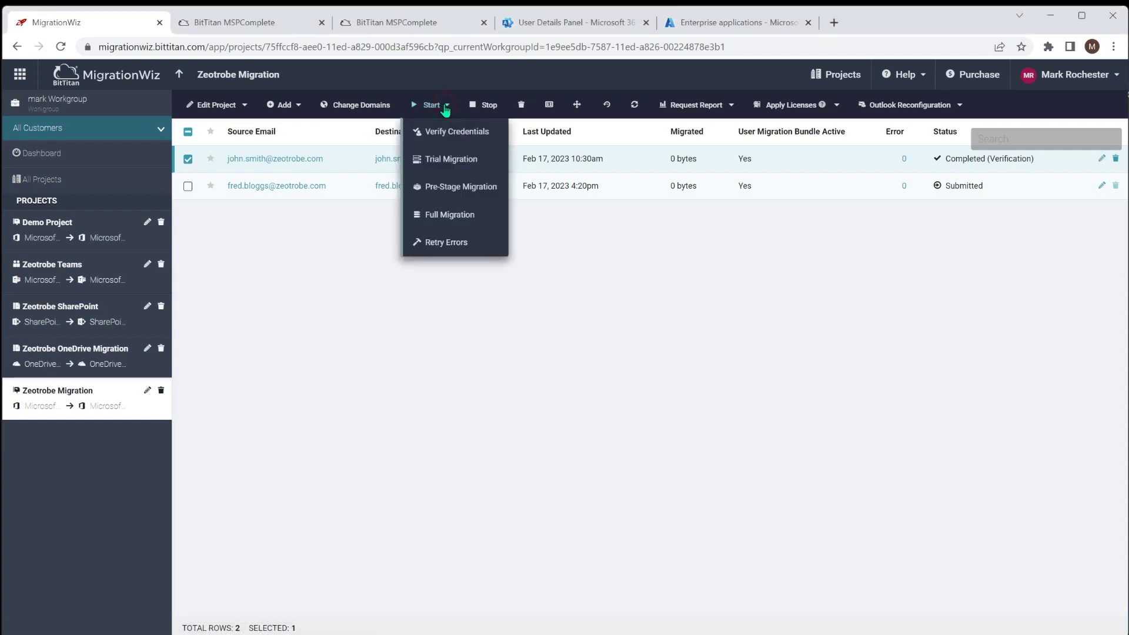
pyautogui.click(462, 214)
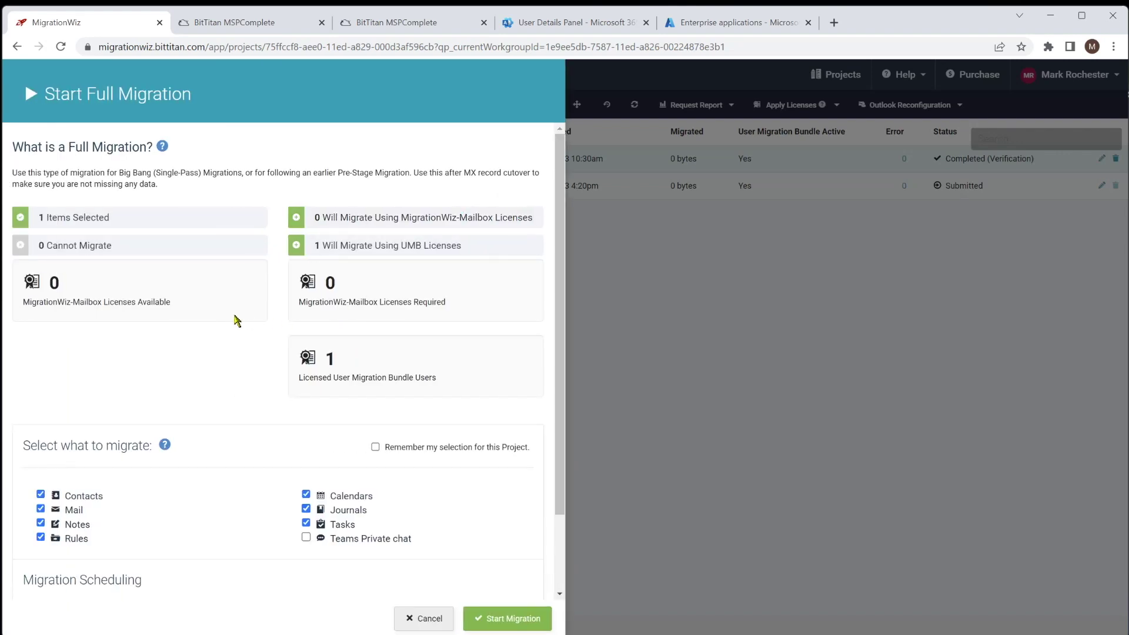
pyautogui.scroll(-1, 212, 326)
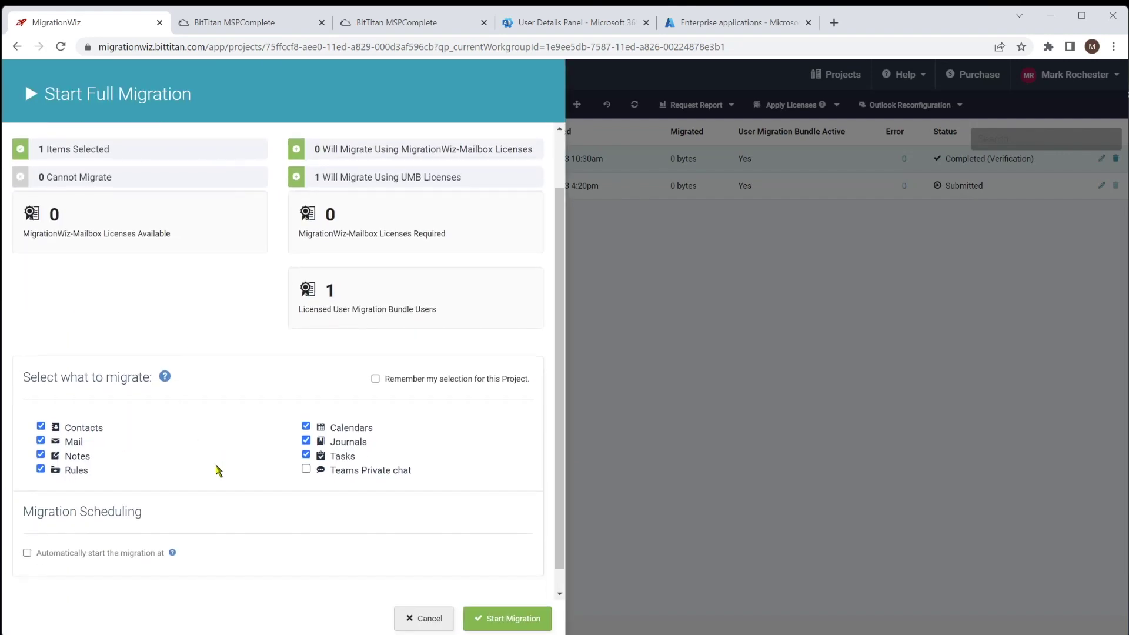
pyautogui.scroll(-1, 217, 469)
pyautogui.click(27, 529)
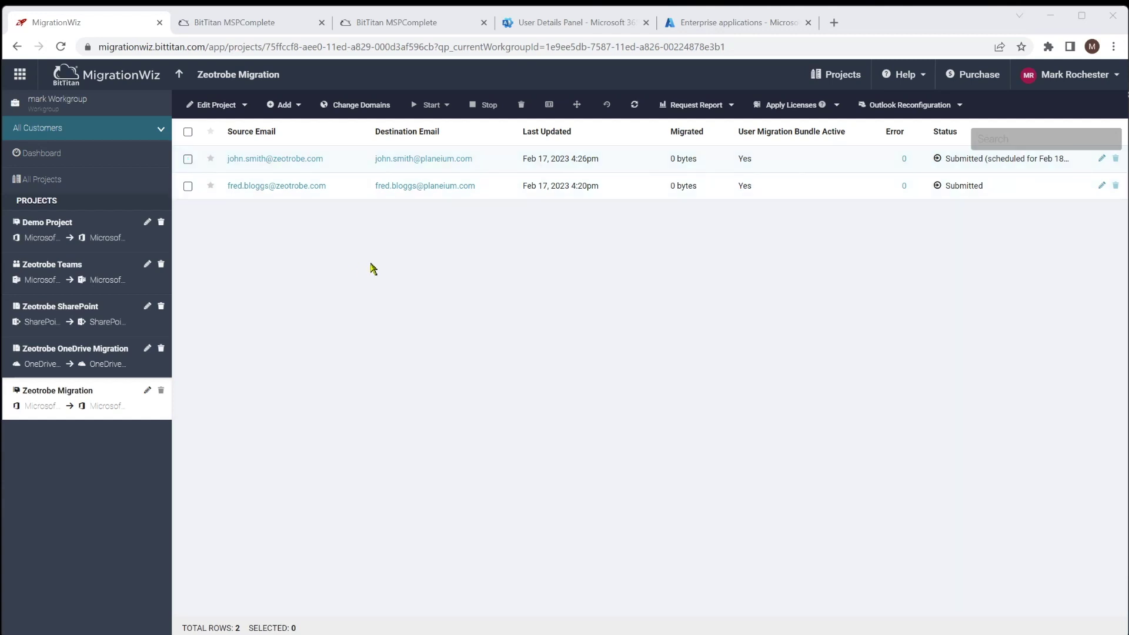
pyautogui.click(187, 159)
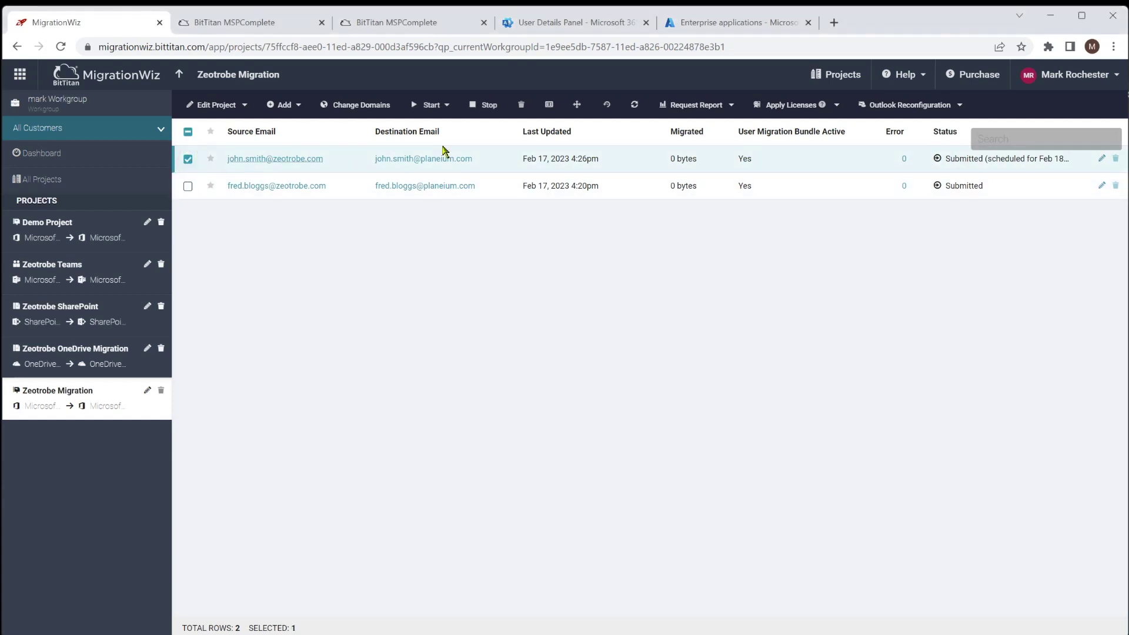
pyautogui.click(447, 107)
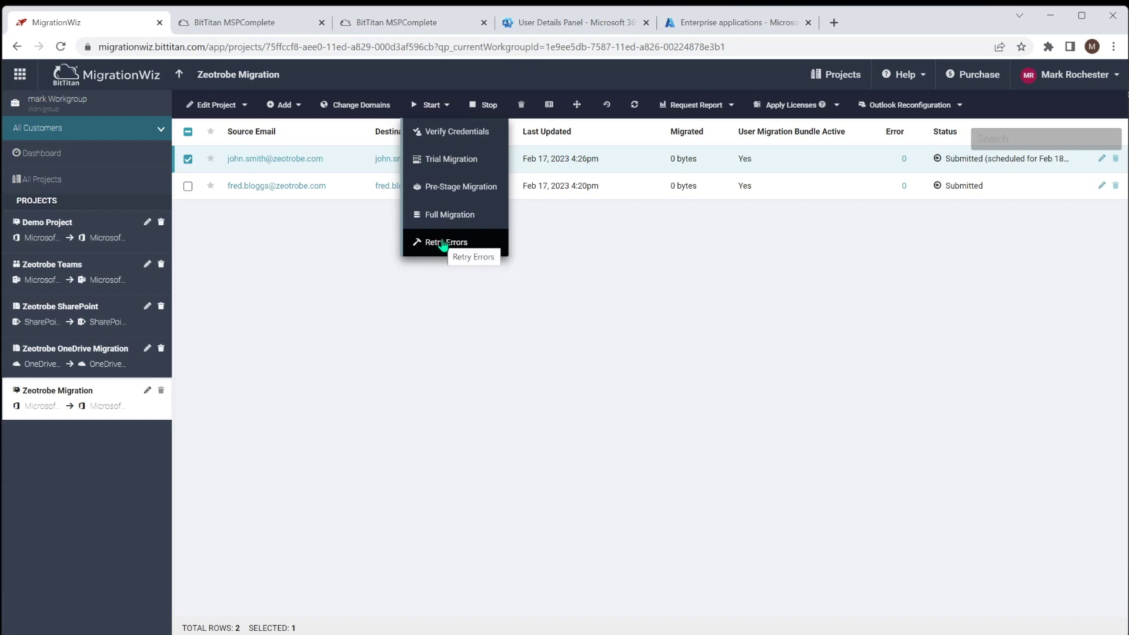
pyautogui.click(475, 310)
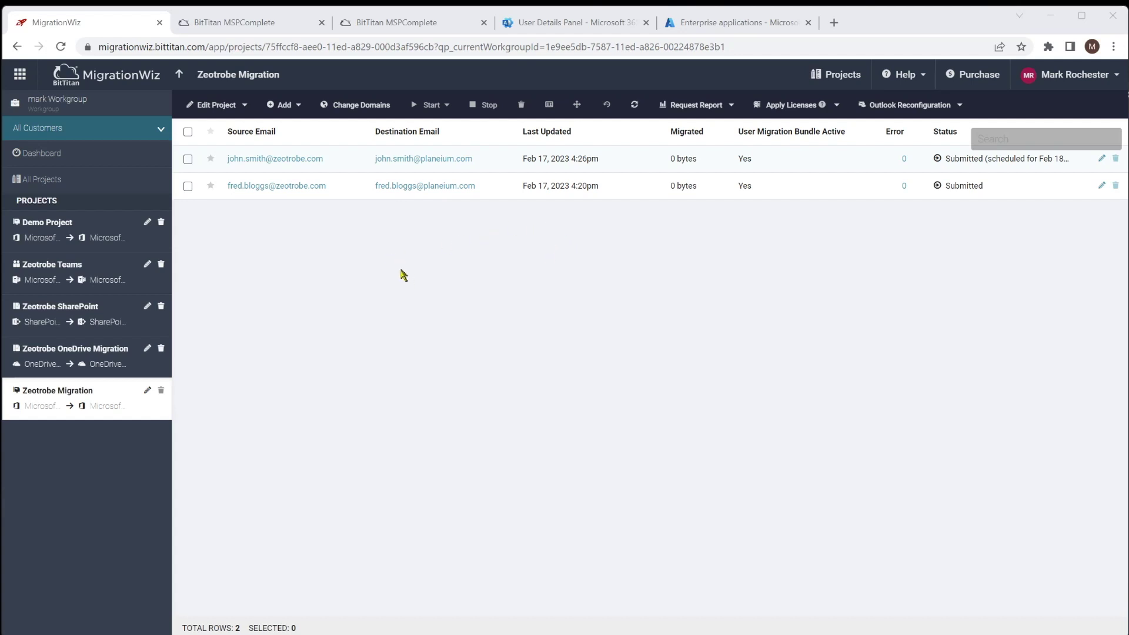
pyautogui.click(189, 160)
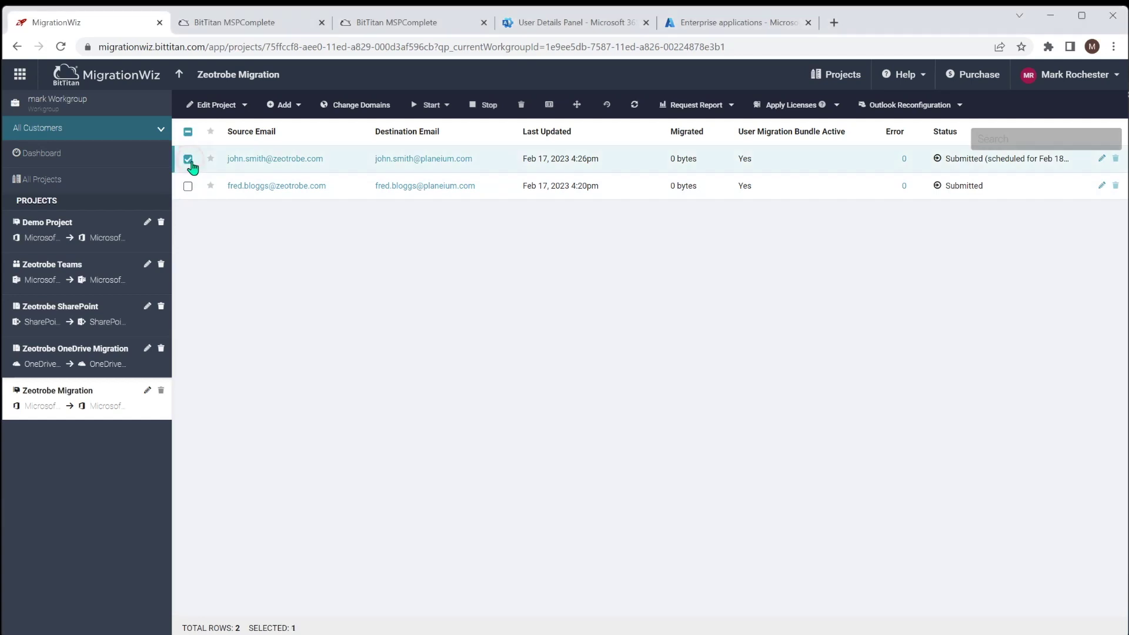
pyautogui.click(607, 107)
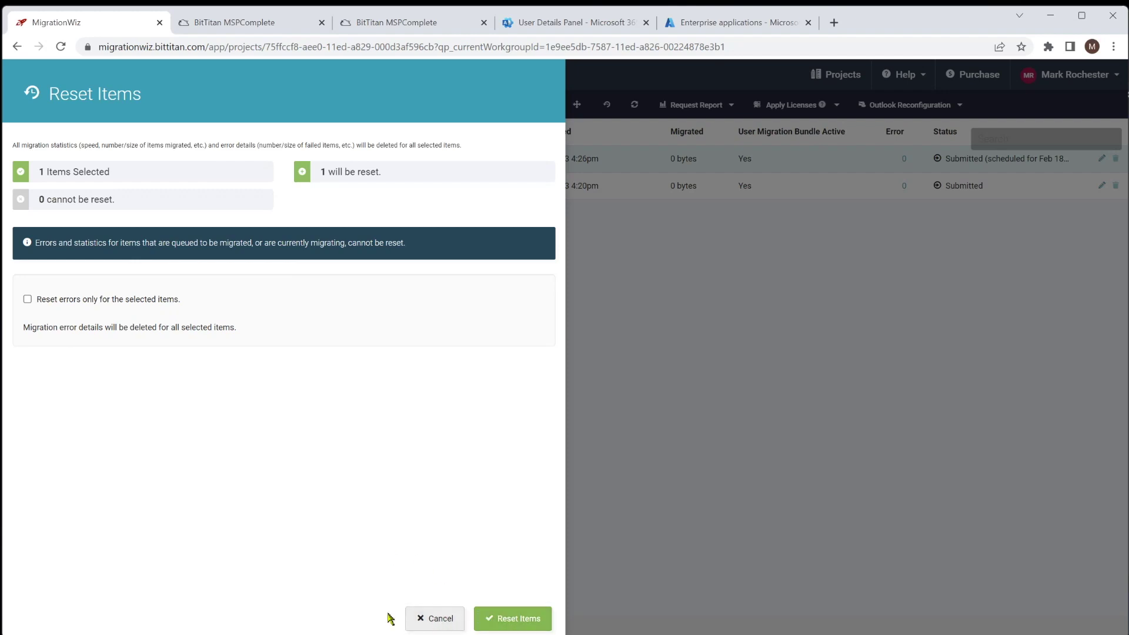
pyautogui.click(441, 621)
pyautogui.click(188, 159)
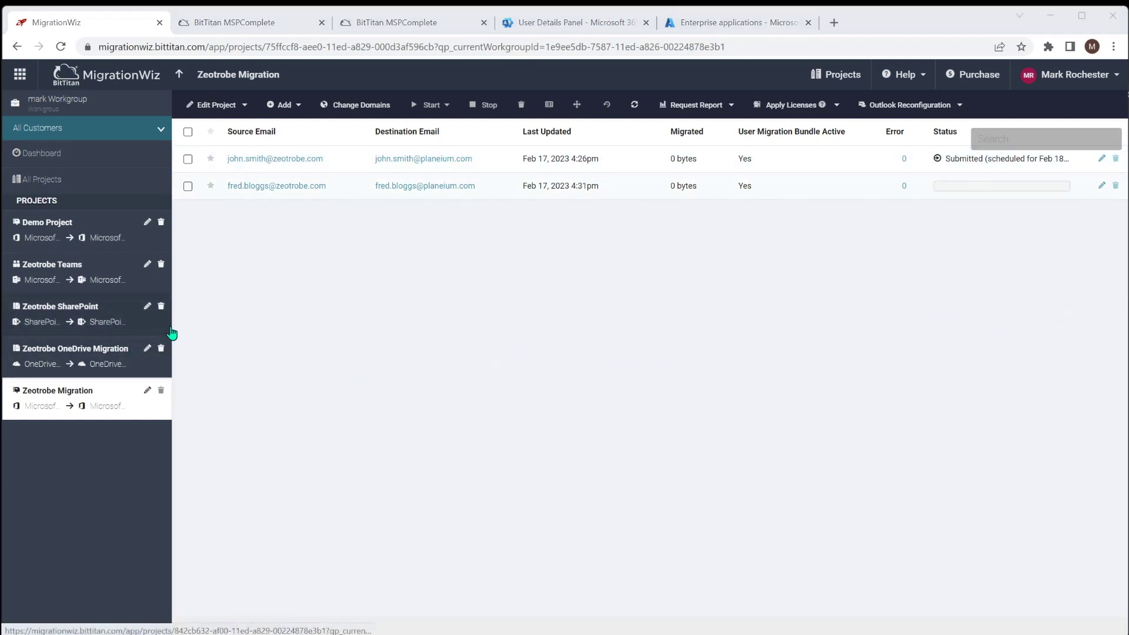
# - Look at the Zeotrobe OneDrive and SharePoint projects, then return to Zeotrobe Migration
pyautogui.click(43, 354)
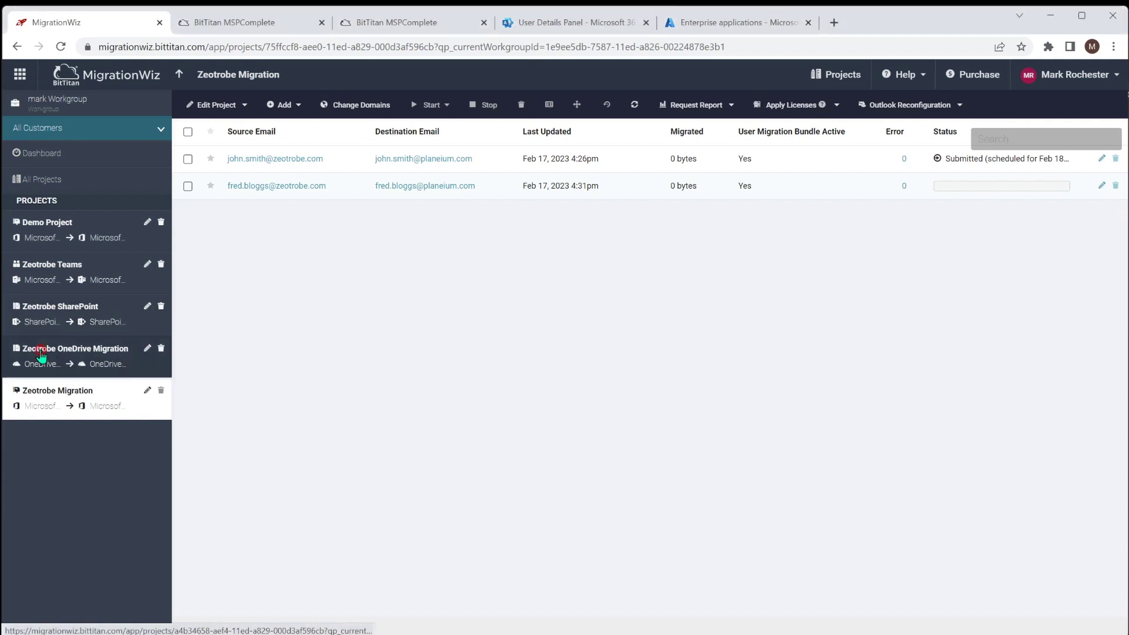
pyautogui.click(36, 315)
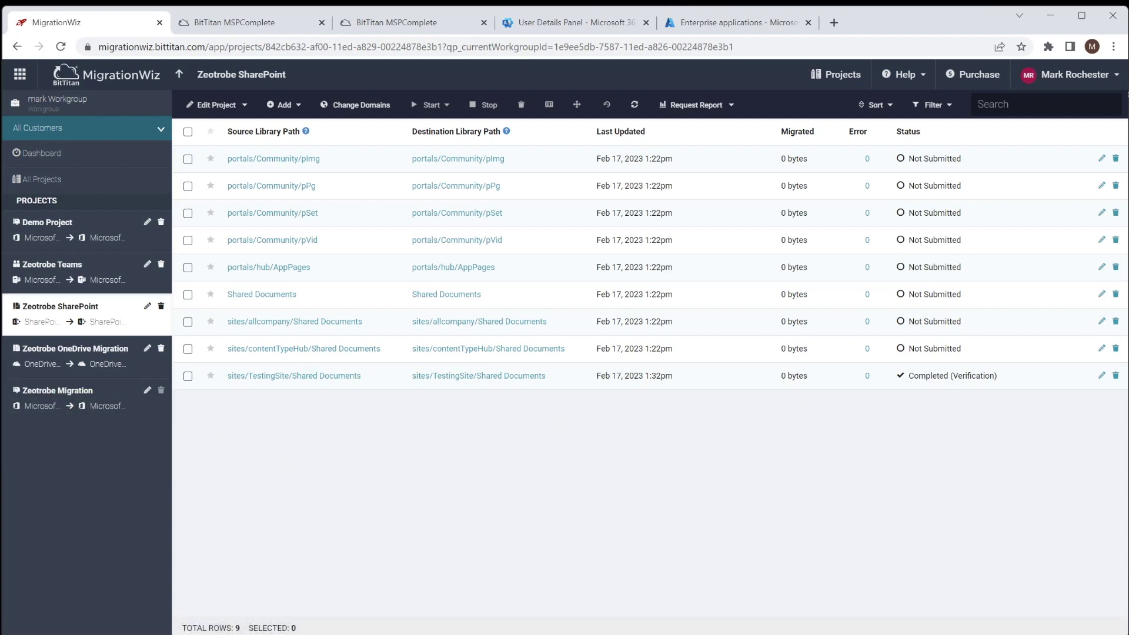
pyautogui.click(57, 391)
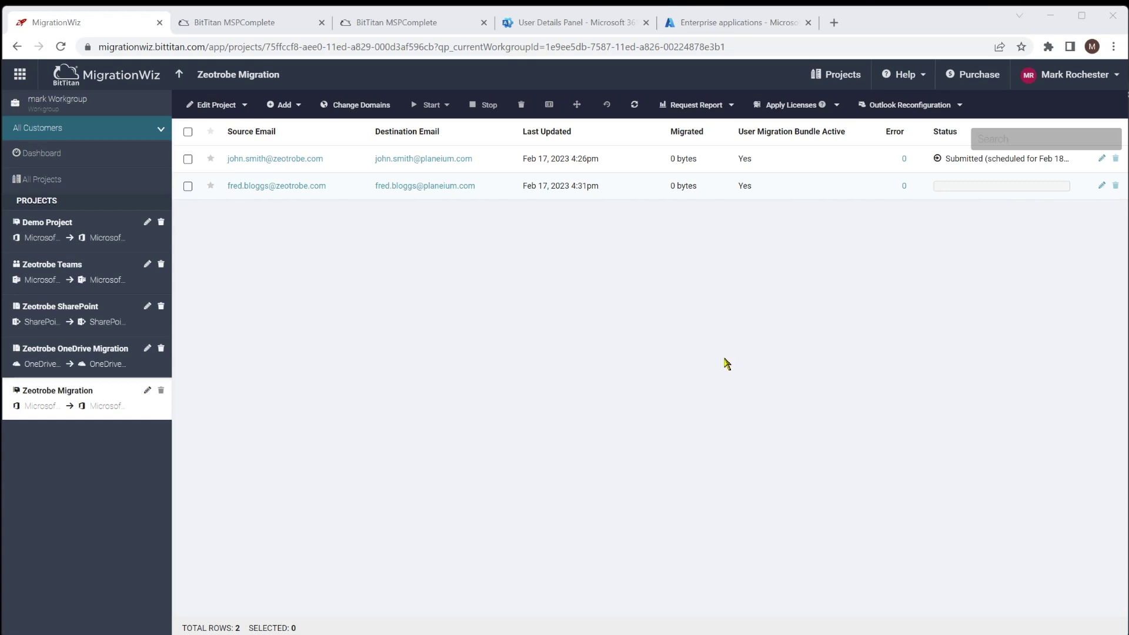